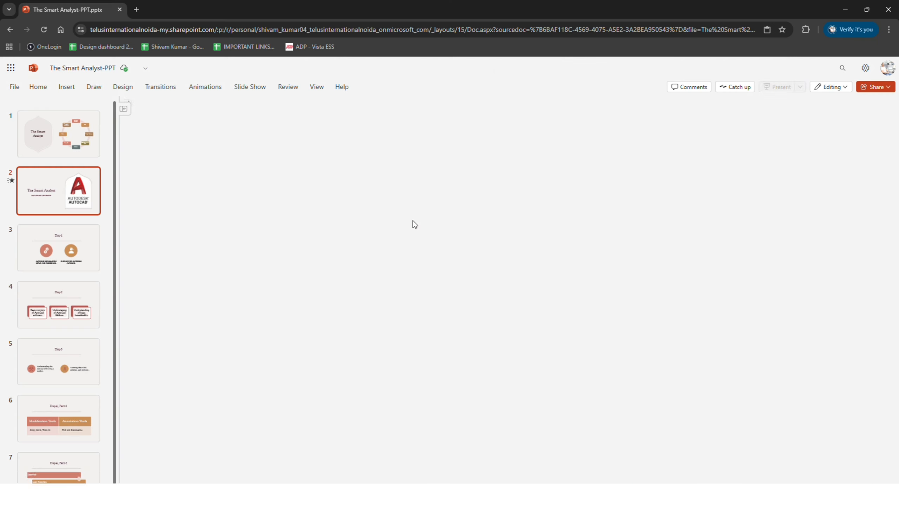
Step: Switch to the Drawing1 drawing in AutoCAD LT
{"action": "left_click", "coordinate": [839, 11]}
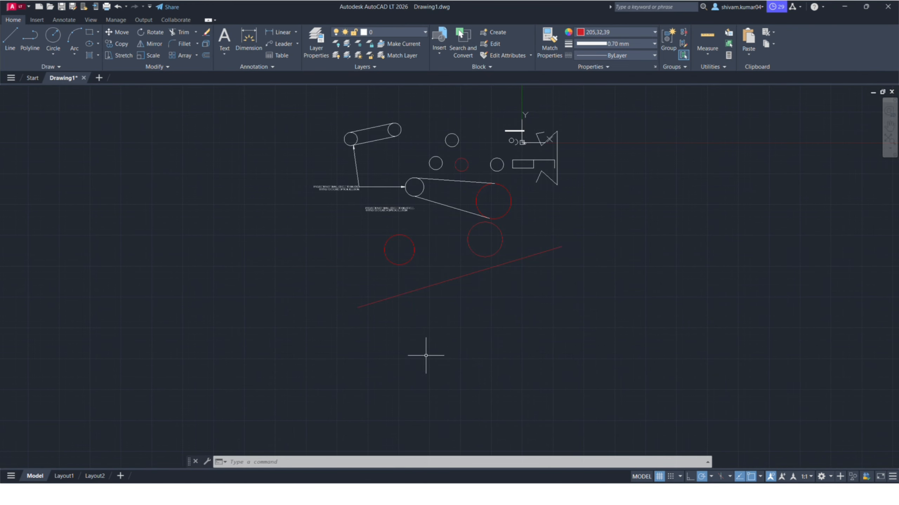
{"action": "mouse_move", "coordinate": [428, 357]}
{"action": "middle_mouse_down"}
{"action": "mouse_move", "coordinate": [447, 377]}
{"action": "mouse_move", "coordinate": [467, 351]}
{"action": "middle_mouse_up"}
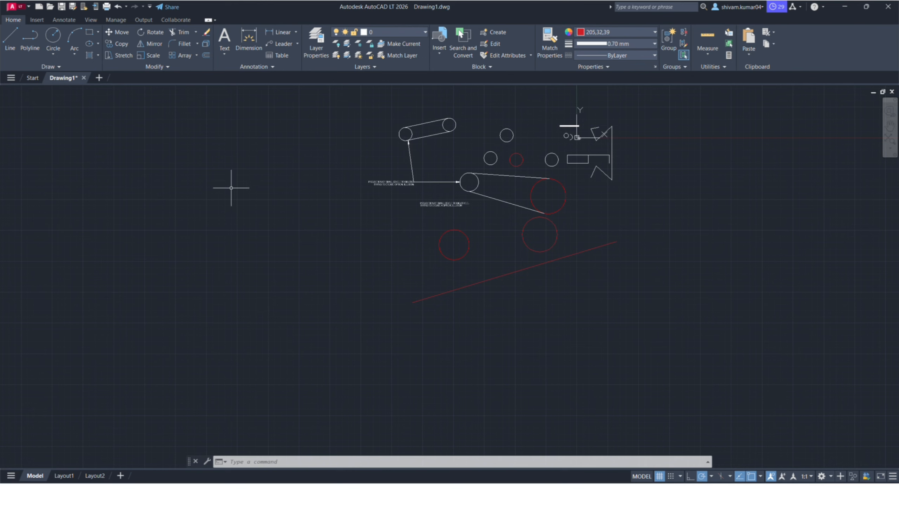
{"action": "left_click", "coordinate": [216, 188]}
{"action": "left_click", "coordinate": [267, 262]}
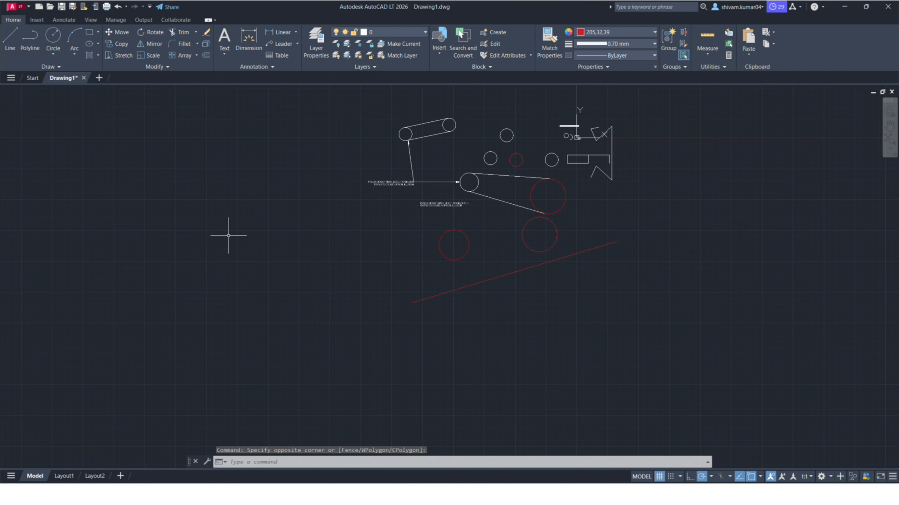
Step: Display the properties of the lower white line joining the small circle to the big red circle
{"action": "scroll", "coordinate": [442, 228], "scroll_direction": "up", "scroll_amount": 4}
{"action": "middle_click_drag", "start_coordinate": [444, 231], "coordinate": [519, 201]}
{"action": "left_click", "coordinate": [538, 136]}
{"action": "left_click", "coordinate": [499, 208]}
{"action": "key", "text": "ctrl+1"}
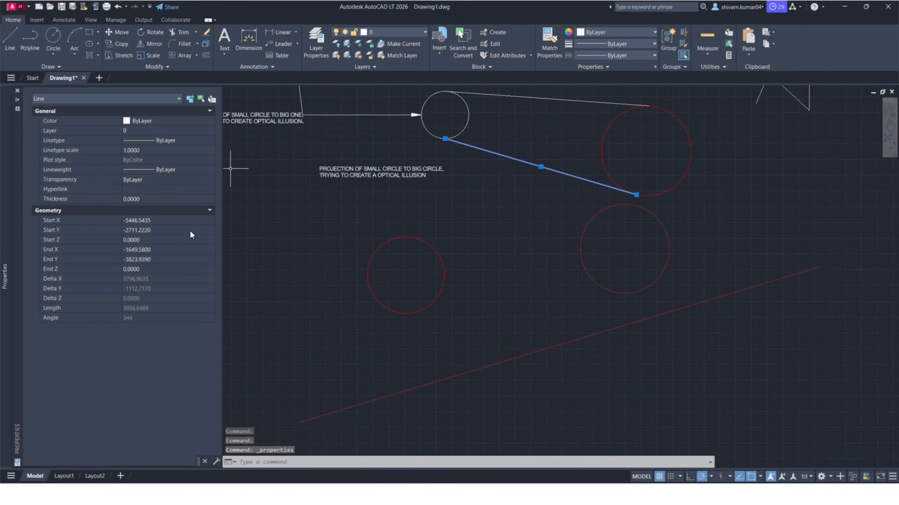
Step: Display the properties of the long red diagonal line below the circles for comparison
{"action": "key", "text": "Escape"}
{"action": "middle_click_drag", "start_coordinate": [579, 415], "coordinate": [614, 337]}
{"action": "left_click", "coordinate": [666, 330]}
{"action": "left_click", "coordinate": [555, 253]}
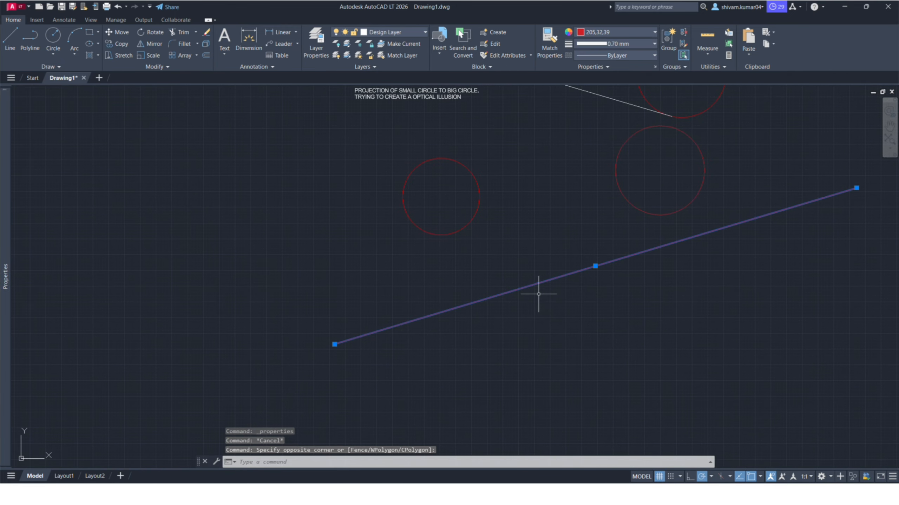
{"action": "key", "text": "ctrl+1"}
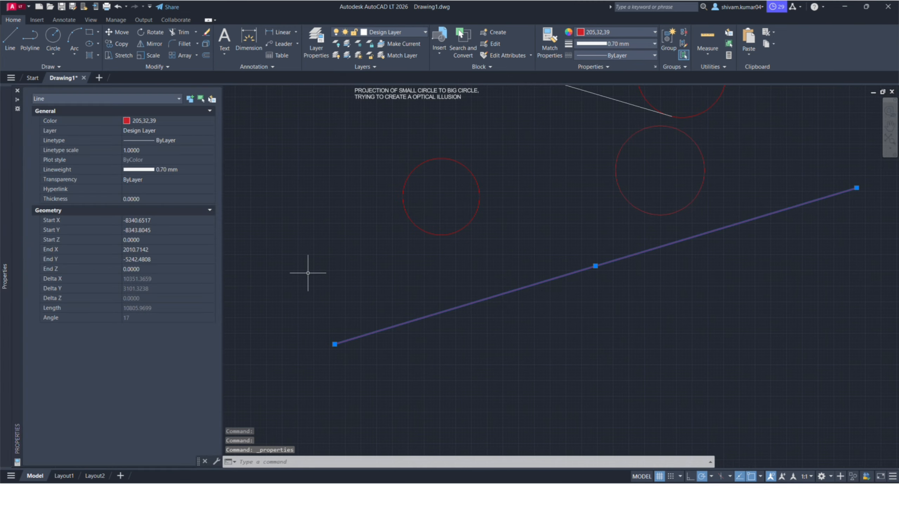
{"action": "middle_click_drag", "start_coordinate": [361, 196], "coordinate": [386, 262]}
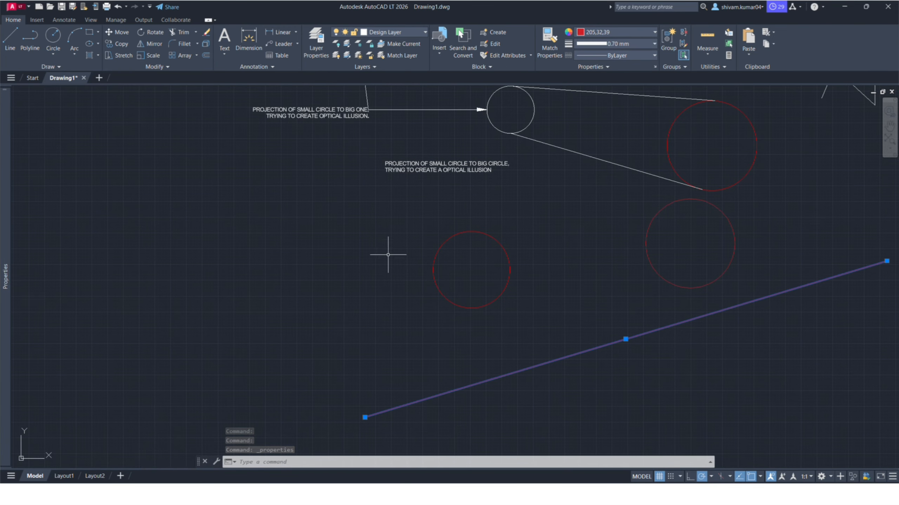
Step: Keep the Properties palette expanded beside the drawing and clear the line selection
{"action": "mouse_move", "coordinate": [5, 248]}
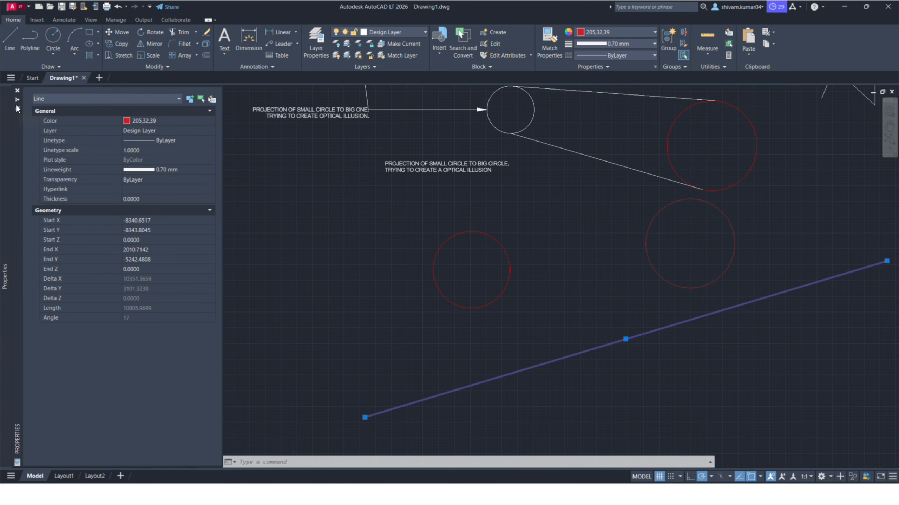
{"action": "left_click", "coordinate": [17, 99]}
{"action": "middle_click_drag", "start_coordinate": [658, 273], "coordinate": [544, 257]}
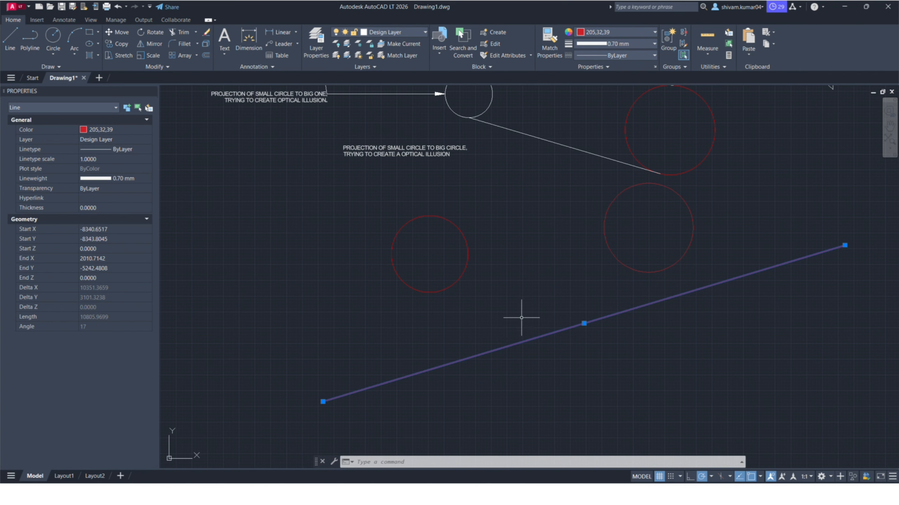
{"action": "key", "text": "Escape"}
{"action": "key", "text": "Escape"}
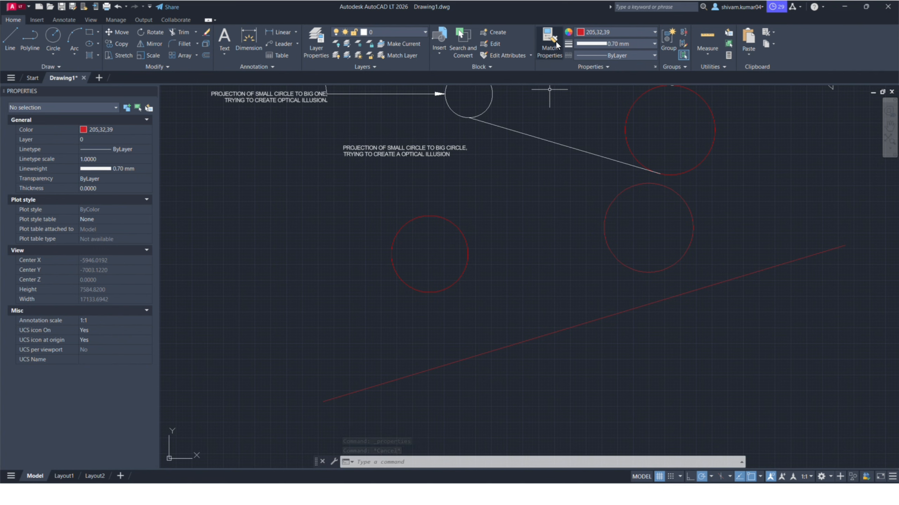
Step: Match the properties of the long red diagonal line onto the lower line joining the small and big circles
{"action": "left_click", "coordinate": [547, 53]}
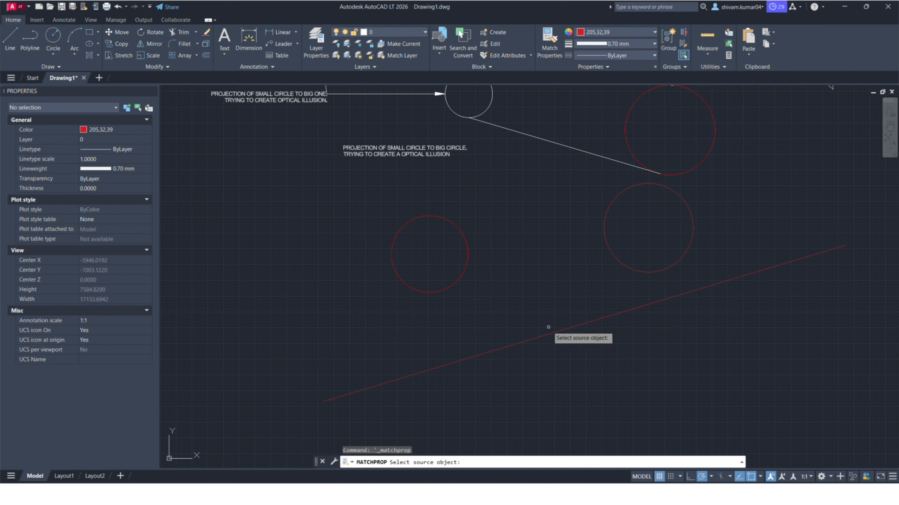
{"action": "left_click", "coordinate": [558, 332]}
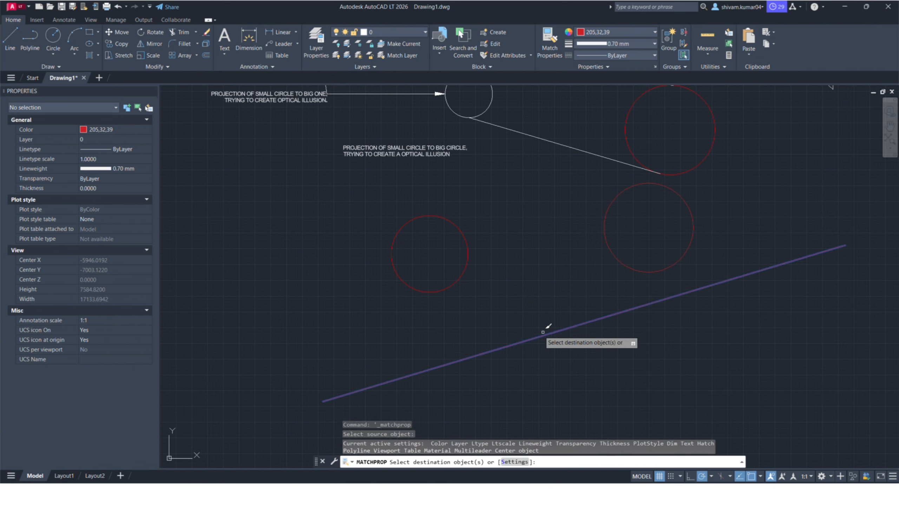
{"action": "left_click", "coordinate": [562, 112]}
{"action": "left_click", "coordinate": [511, 218]}
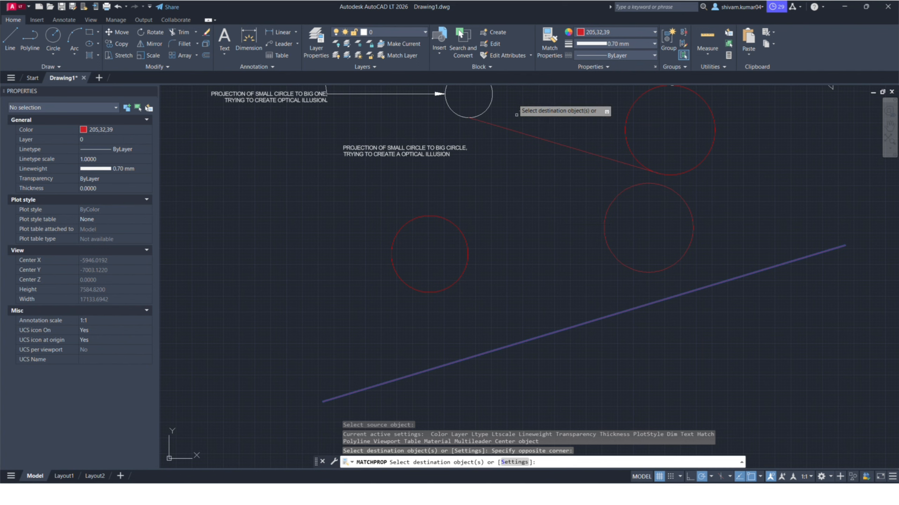
{"action": "key", "text": "Escape"}
{"action": "scroll", "coordinate": [551, 249], "scroll_direction": "down", "scroll_amount": 1}
{"action": "mouse_move", "coordinate": [537, 185]}
{"action": "middle_mouse_down"}
{"action": "mouse_move", "coordinate": [551, 251]}
{"action": "mouse_move", "coordinate": [536, 241]}
{"action": "middle_mouse_up"}
{"action": "scroll", "coordinate": [536, 243], "scroll_direction": "up", "scroll_amount": 1}
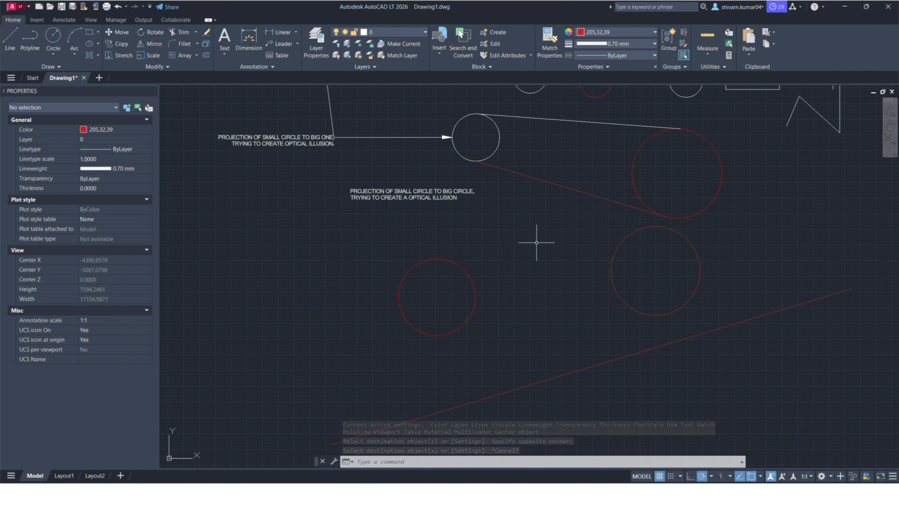
Step: Use MATCHPROP to copy the upper white connecting line's properties onto the lower connecting line
{"action": "type", "text": "match"}
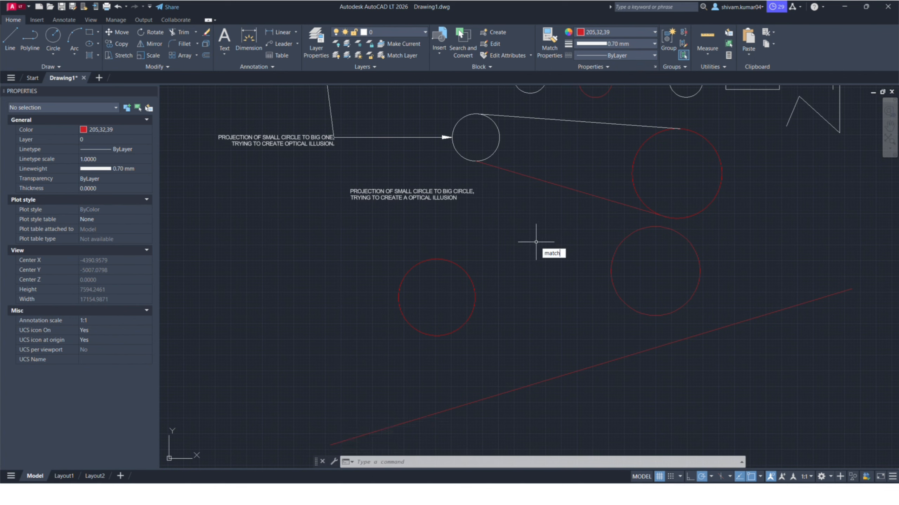
{"action": "type", "text": "prop"}
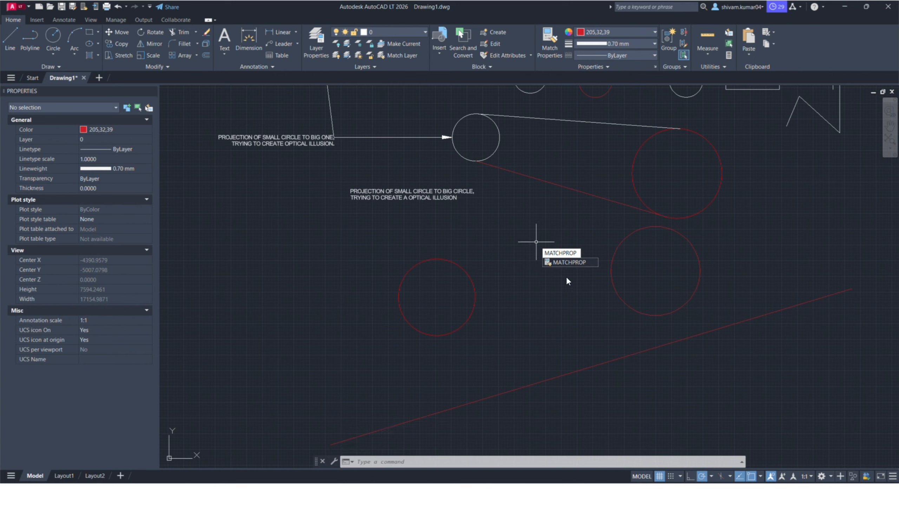
{"action": "key", "text": "Return"}
{"action": "middle_click_drag", "start_coordinate": [565, 165], "coordinate": [568, 197]}
{"action": "left_click", "coordinate": [584, 160]}
{"action": "left_click", "coordinate": [583, 175]}
{"action": "left_click", "coordinate": [547, 249]}
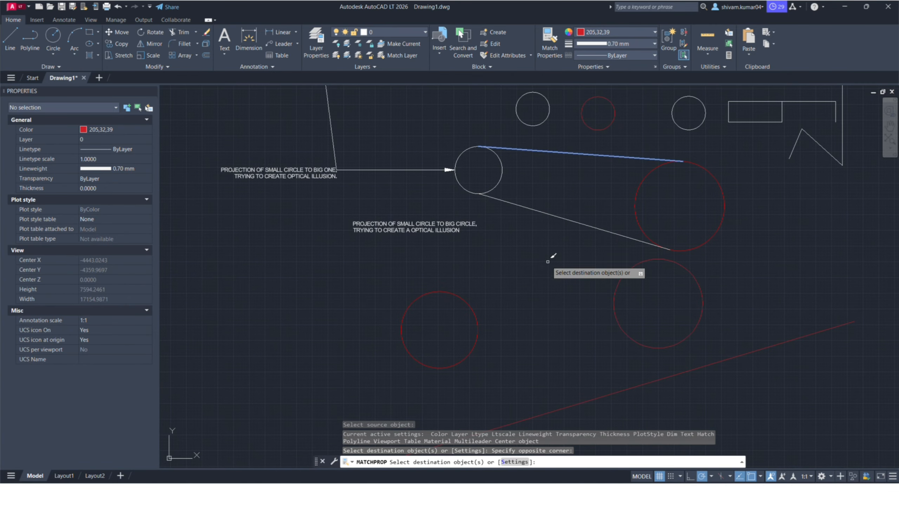
{"action": "key", "text": "Return"}
{"action": "middle_click_drag", "start_coordinate": [547, 256], "coordinate": [498, 248]}
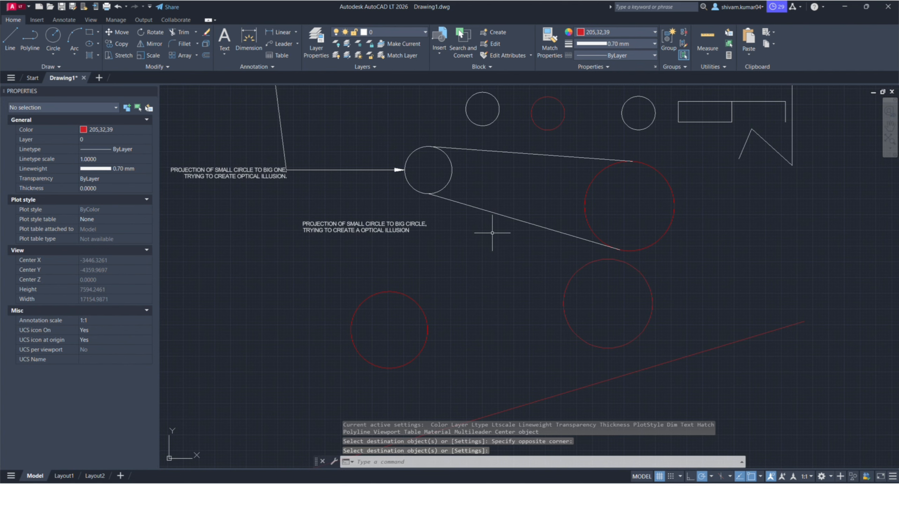
Step: Turn off the Design Layer with LAYOFF by picking the red circle just above the diagonal line
{"action": "scroll", "coordinate": [492, 232], "scroll_direction": "down", "scroll_amount": 4}
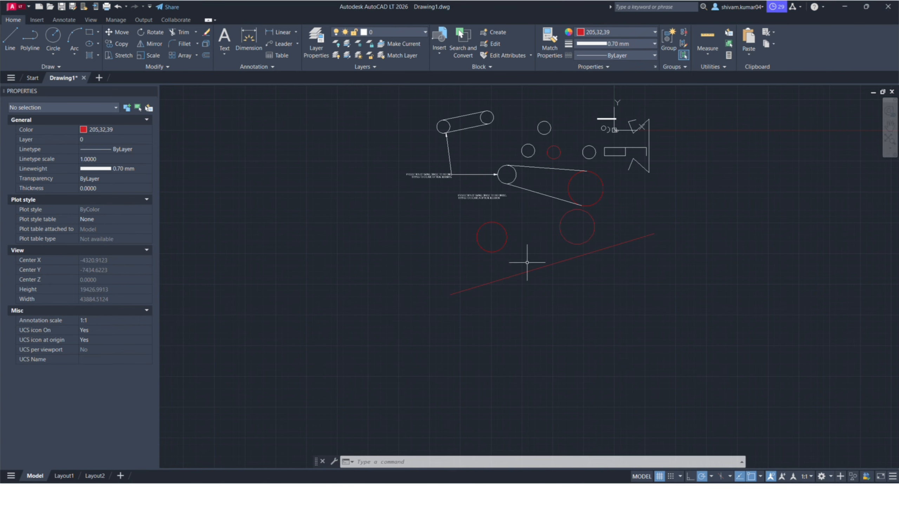
{"action": "middle_click_drag", "start_coordinate": [526, 232], "coordinate": [509, 271]}
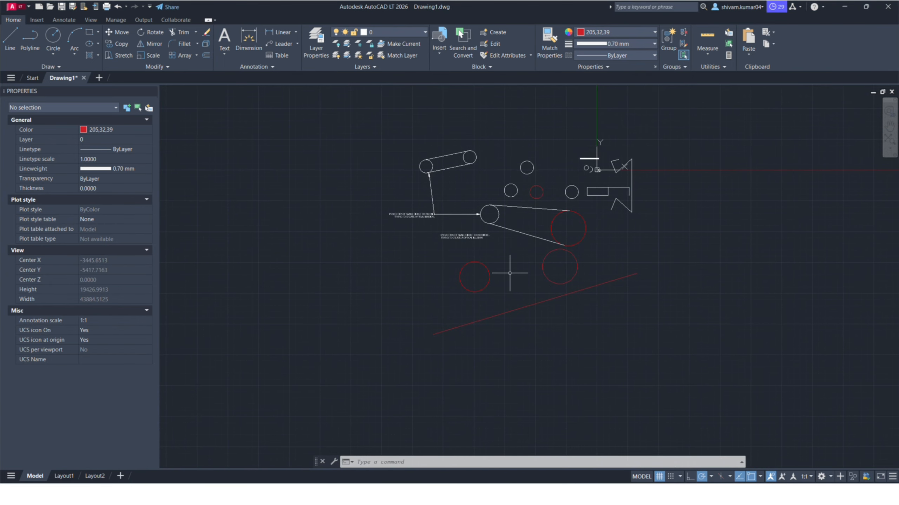
{"action": "type", "text": "Lyoff"}
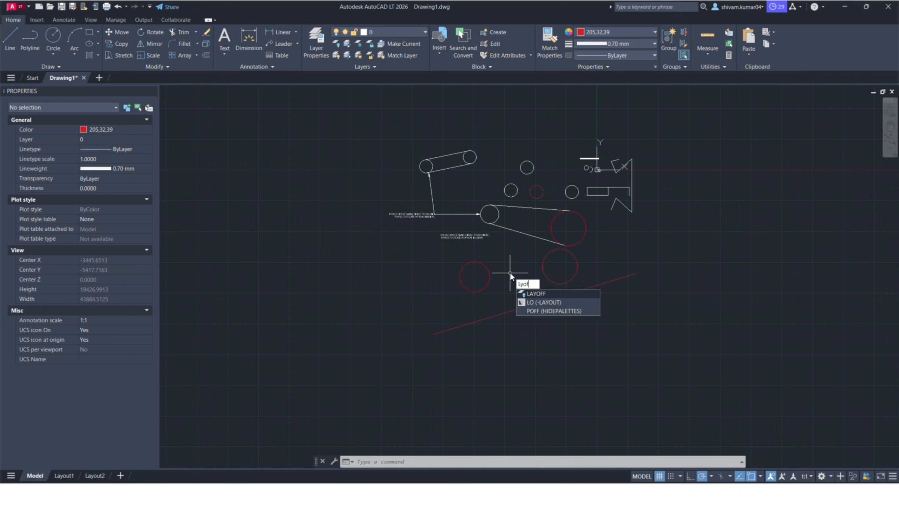
{"action": "key", "text": "BackSpace"}
{"action": "key", "text": "BackSpace"}
{"action": "key", "text": "BackSpace"}
{"action": "type", "text": "AYOf"}
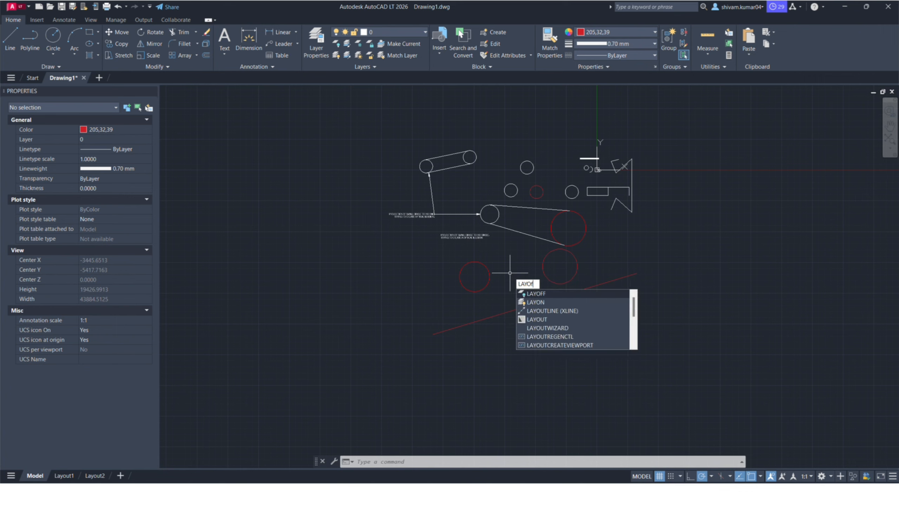
{"action": "type", "text": "F"}
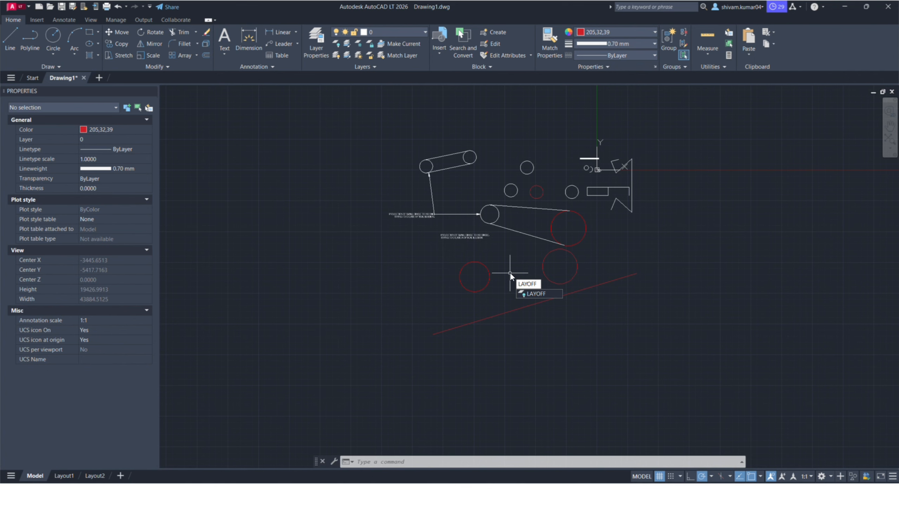
{"action": "key", "text": "Return"}
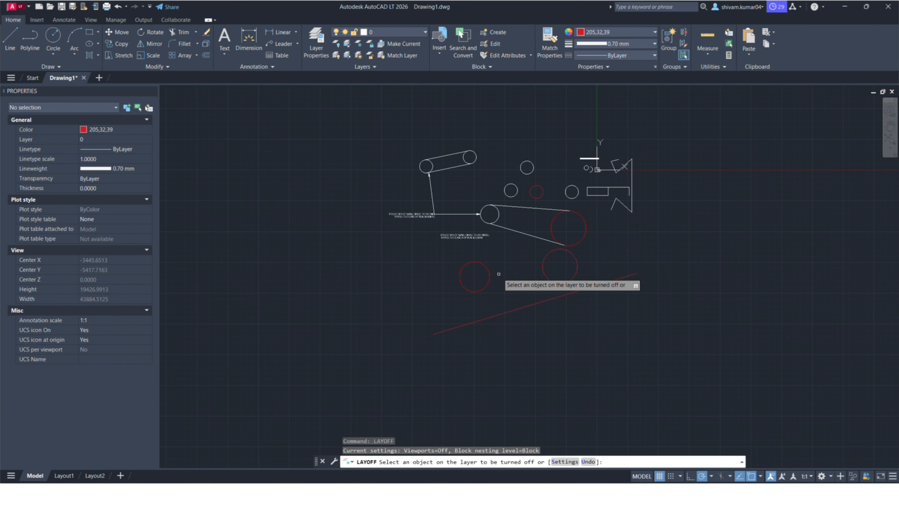
{"action": "scroll", "coordinate": [476, 239], "scroll_direction": "up", "scroll_amount": 3}
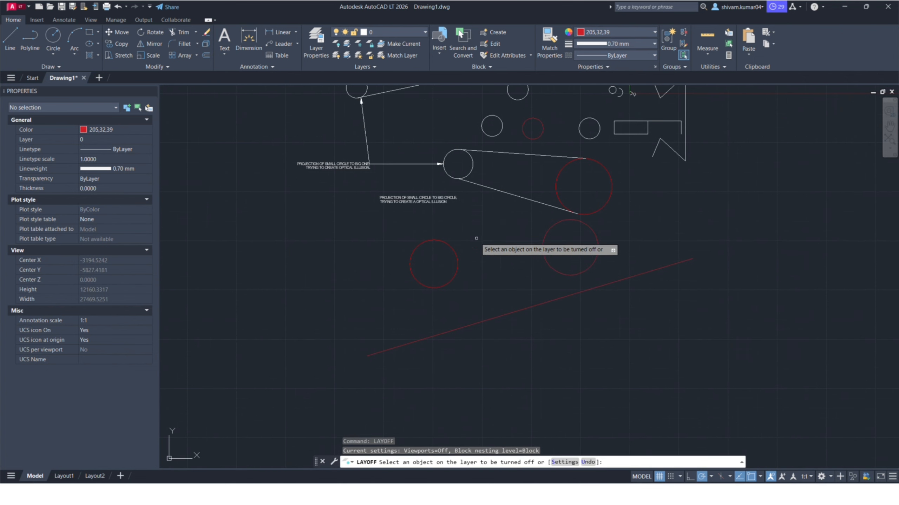
{"action": "left_click", "coordinate": [556, 271]}
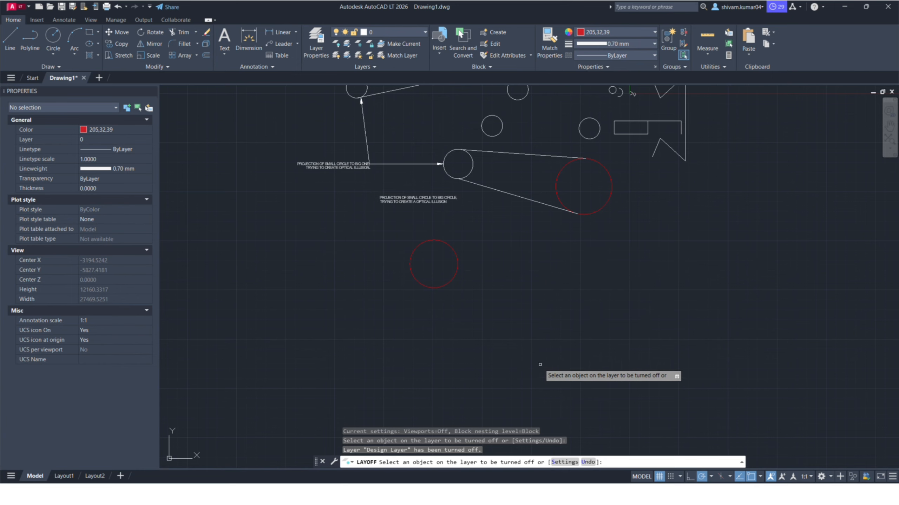
Step: Turn off the current layer 0 as well by picking a white object on it, and end LAYOFF
{"action": "scroll", "coordinate": [588, 271], "scroll_direction": "up", "scroll_amount": 2}
{"action": "middle_click_drag", "start_coordinate": [588, 271], "coordinate": [550, 339]}
{"action": "scroll", "coordinate": [550, 329], "scroll_direction": "down", "scroll_amount": 2}
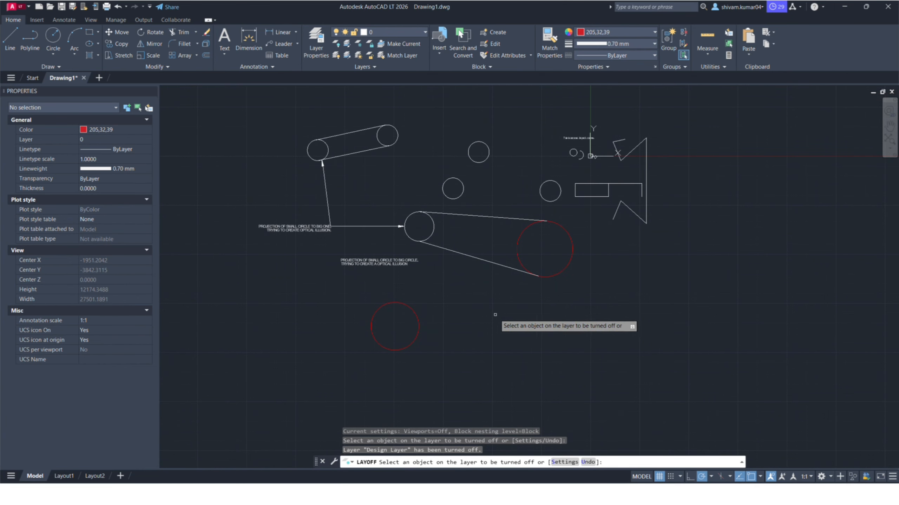
{"action": "middle_click_drag", "start_coordinate": [495, 315], "coordinate": [556, 346]}
{"action": "left_click", "coordinate": [424, 184]}
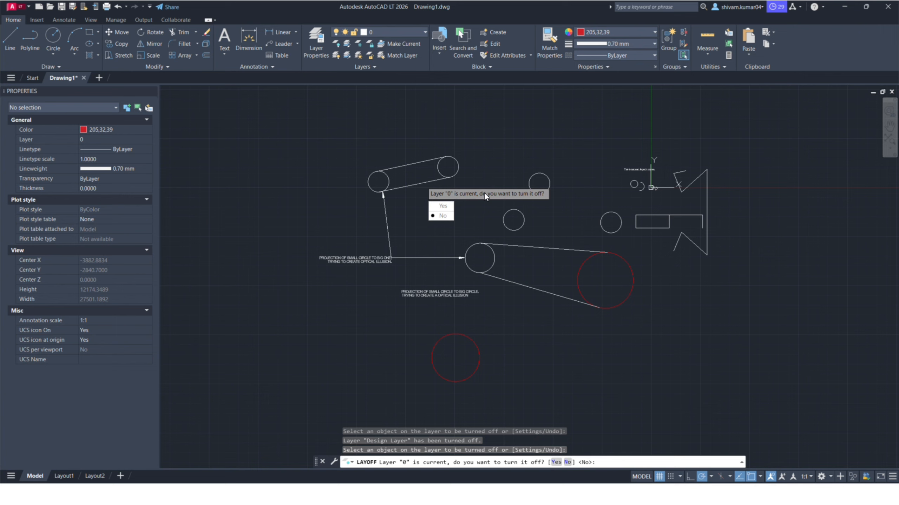
{"action": "left_click", "coordinate": [442, 205]}
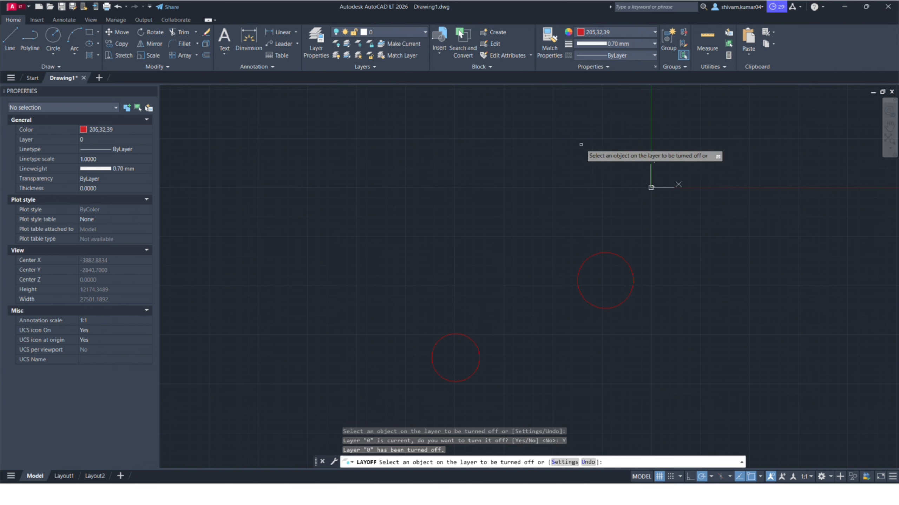
{"action": "scroll", "coordinate": [618, 227], "scroll_direction": "down", "scroll_amount": 4}
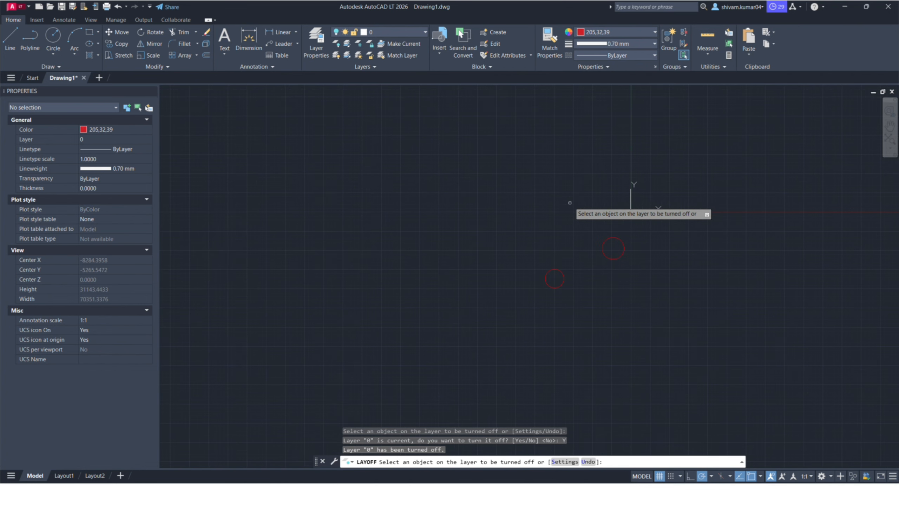
{"action": "middle_click_drag", "start_coordinate": [570, 197], "coordinate": [529, 202]}
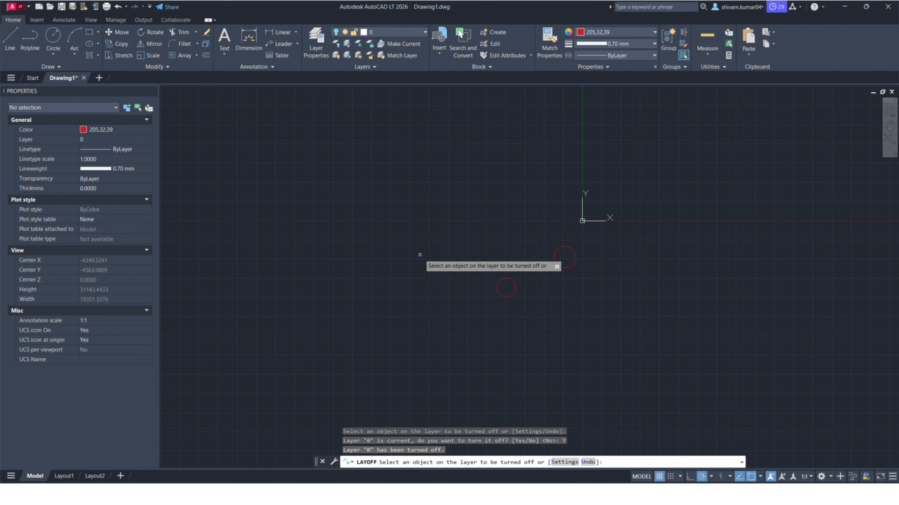
{"action": "key", "text": "Escape"}
{"action": "mouse_move", "coordinate": [501, 235]}
{"action": "middle_mouse_down"}
{"action": "mouse_move", "coordinate": [534, 235]}
{"action": "mouse_move", "coordinate": [529, 222]}
{"action": "middle_mouse_up"}
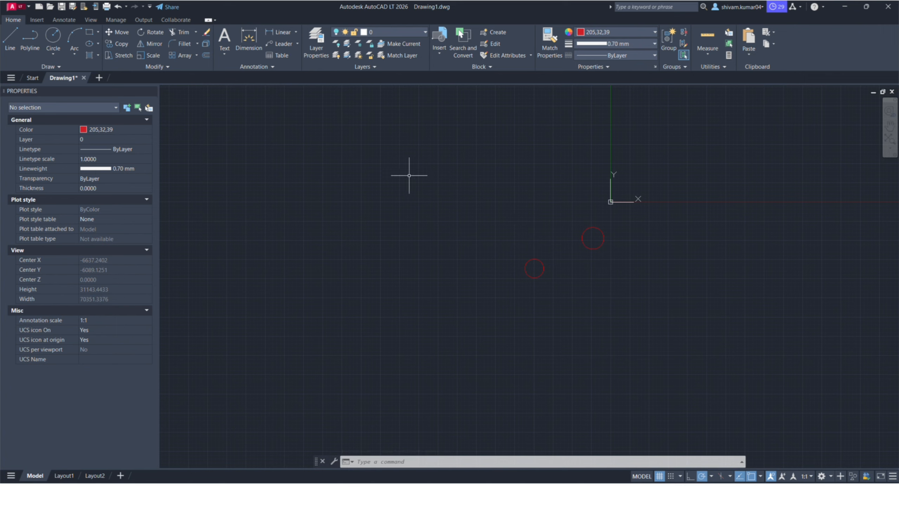
Step: Turn layer 0 back on in the Layer Properties Manager, moving the manager clear of the Properties palette
{"action": "left_click", "coordinate": [317, 49]}
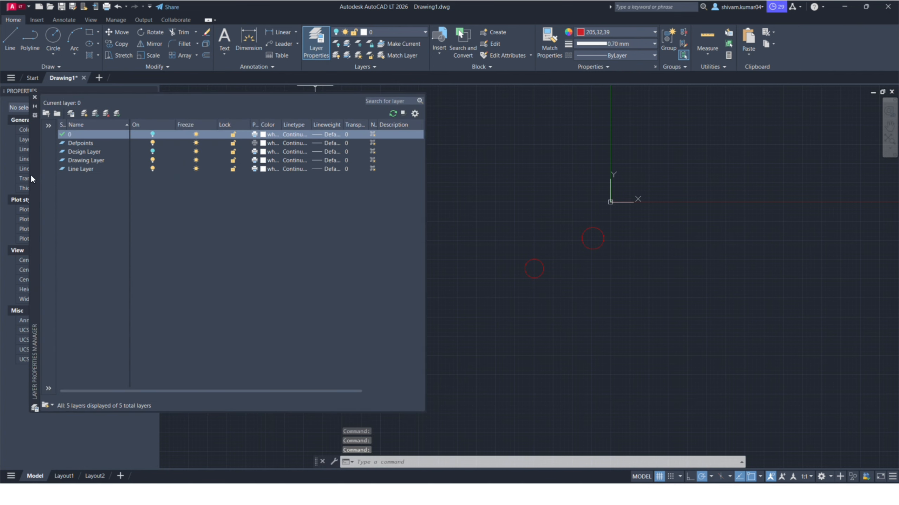
{"action": "left_click_drag", "start_coordinate": [31, 175], "coordinate": [197, 197]}
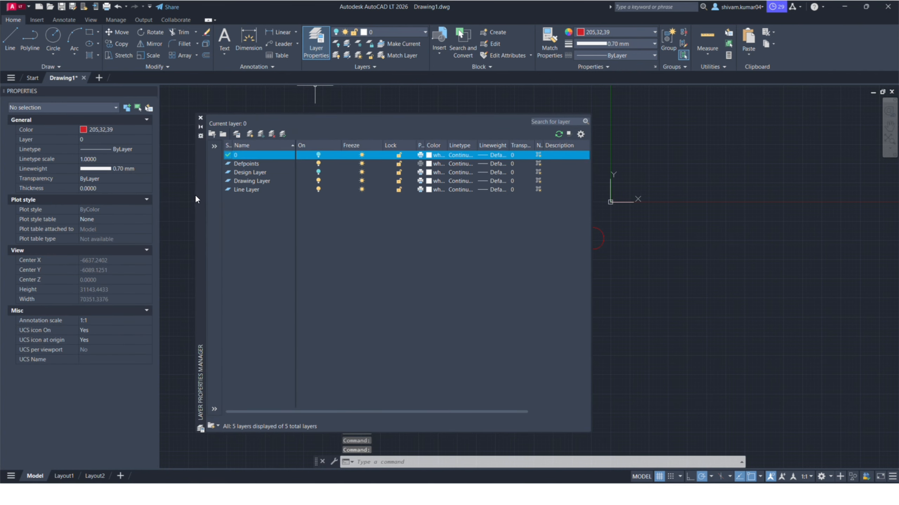
{"action": "left_click", "coordinate": [318, 155]}
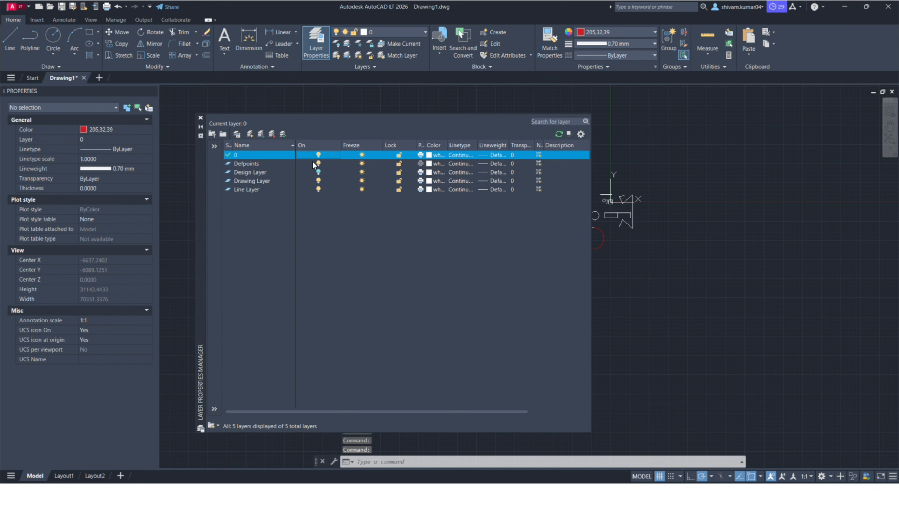
Step: Turn the Design Layer back on in the Layer Properties Manager, repositioning the manager over the drawing and closing it
{"action": "left_click_drag", "start_coordinate": [207, 199], "coordinate": [198, 358]}
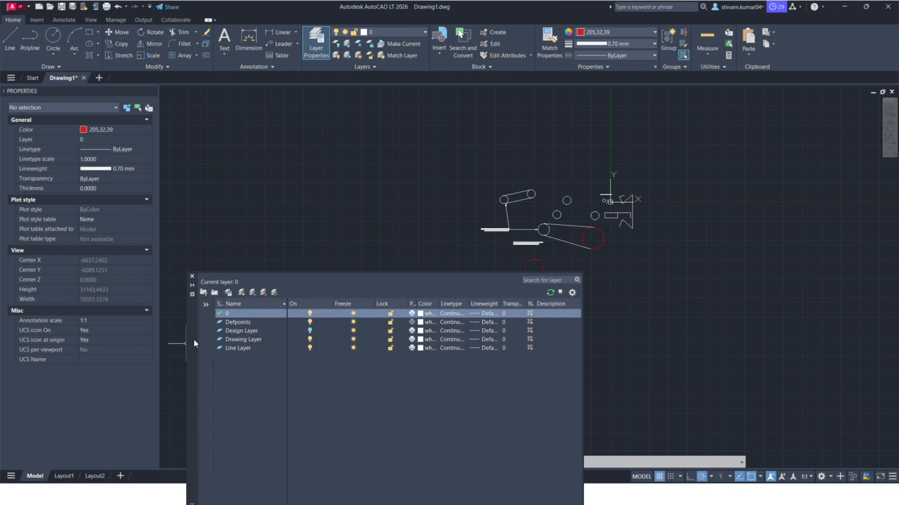
{"action": "left_click_drag", "start_coordinate": [193, 338], "coordinate": [236, 206]}
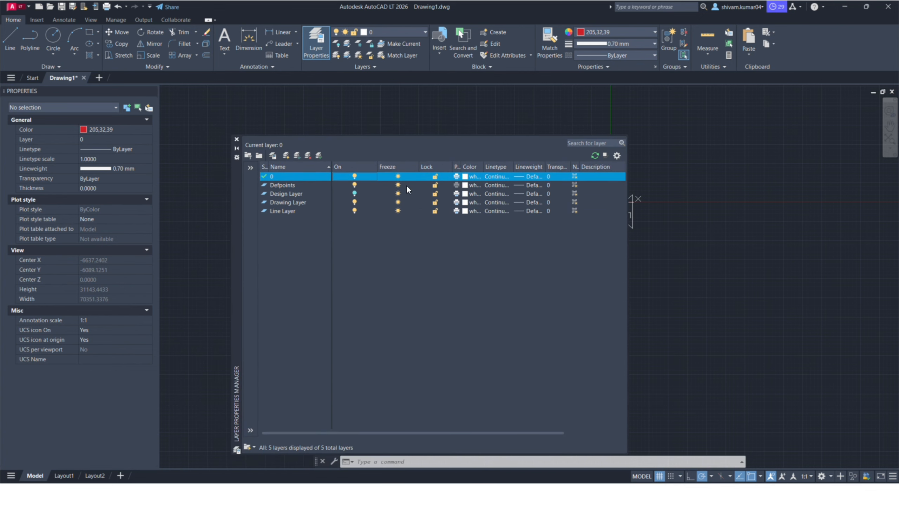
{"action": "left_click", "coordinate": [356, 194]}
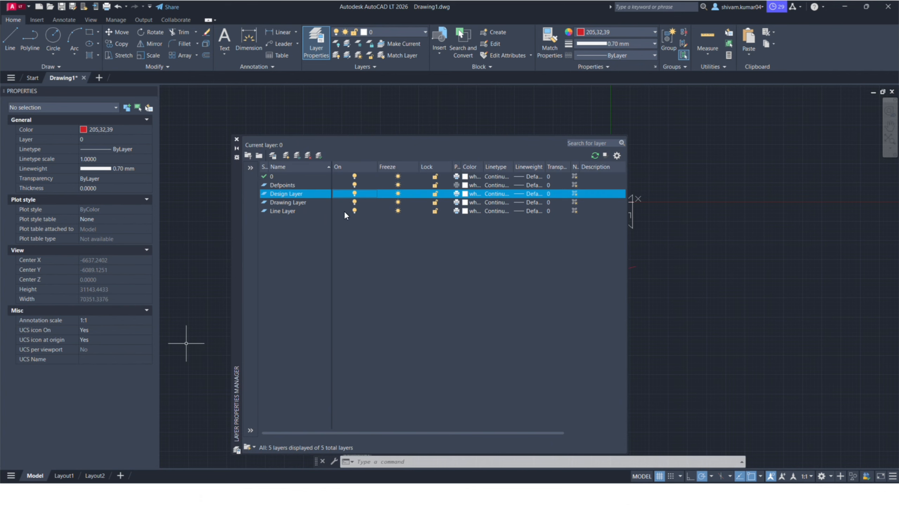
{"action": "left_click", "coordinate": [237, 141]}
{"action": "middle_click_drag", "start_coordinate": [602, 309], "coordinate": [585, 312]}
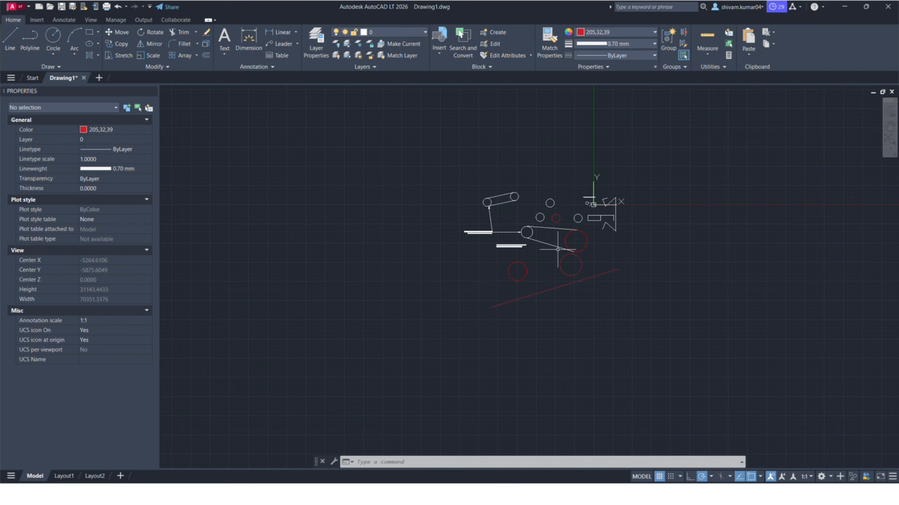
{"action": "scroll", "coordinate": [580, 264], "scroll_direction": "up", "scroll_amount": 5}
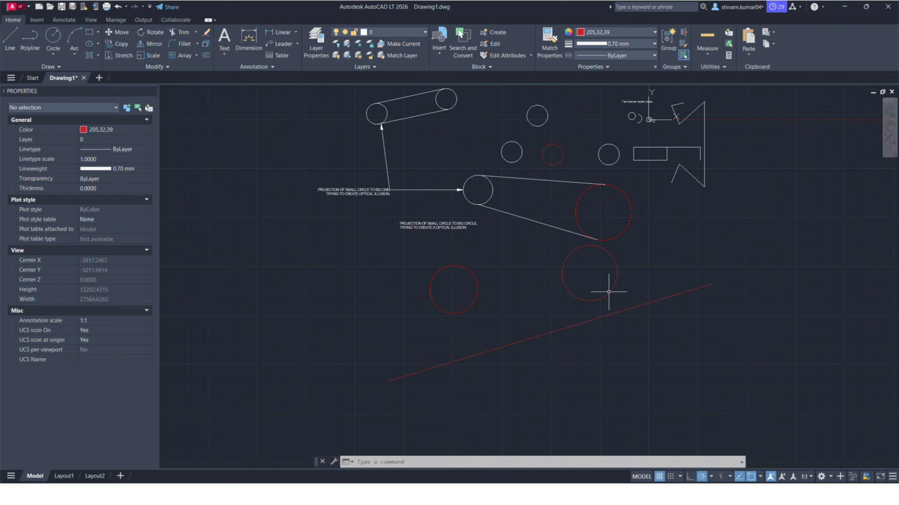
{"action": "type", "text": "LAY"}
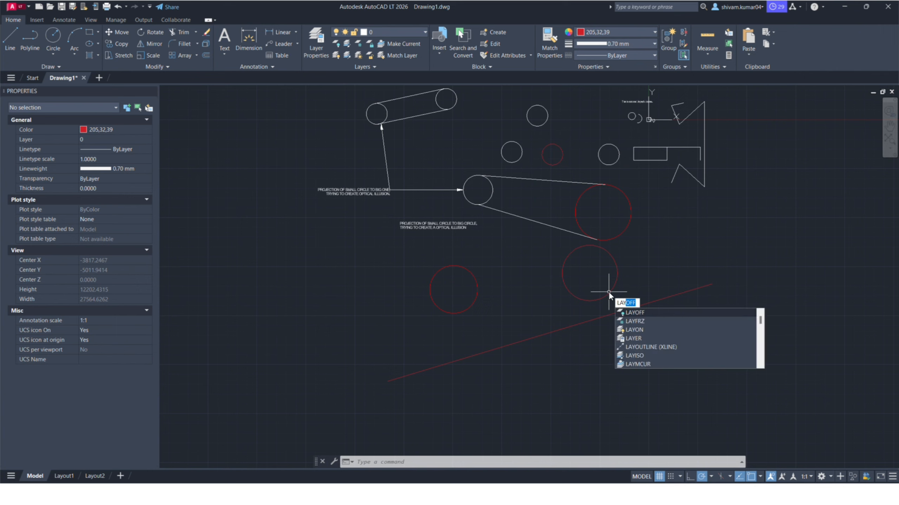
{"action": "type", "text": "FRZ"}
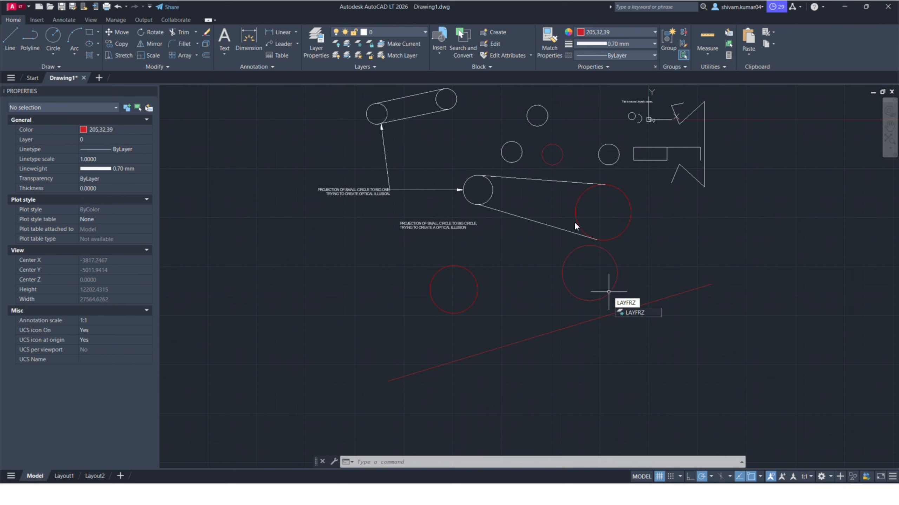
{"action": "left_click", "coordinate": [627, 217]}
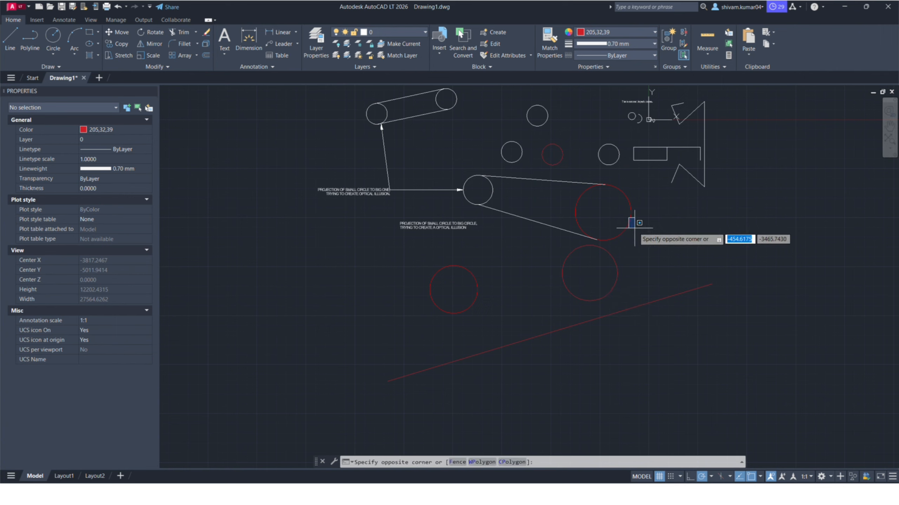
{"action": "left_click", "coordinate": [643, 218]}
{"action": "left_click", "coordinate": [644, 219]}
{"action": "left_click", "coordinate": [626, 233]}
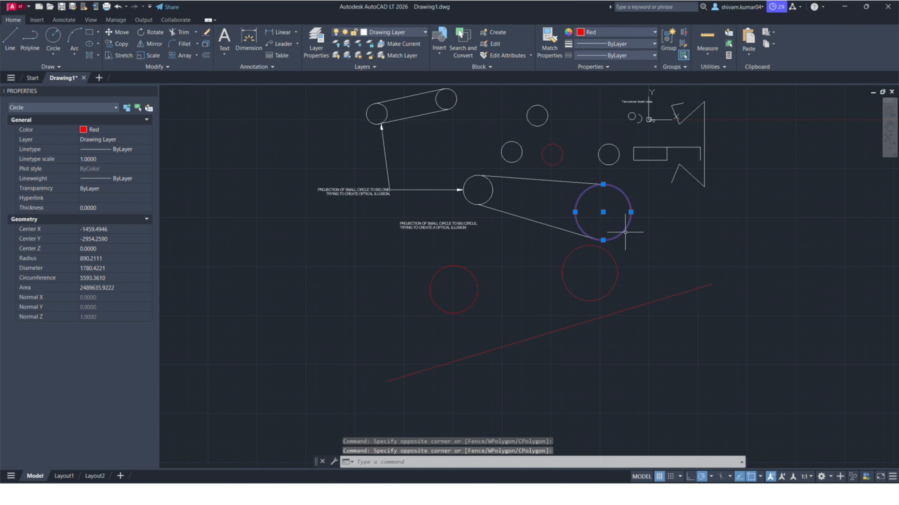
{"action": "key", "text": "Escape"}
Step: Freeze the Drawing Layer with LAYFRZ by picking the large red circle at the ends of the connecting lines, and end the command
{"action": "type", "text": "layfrz"}
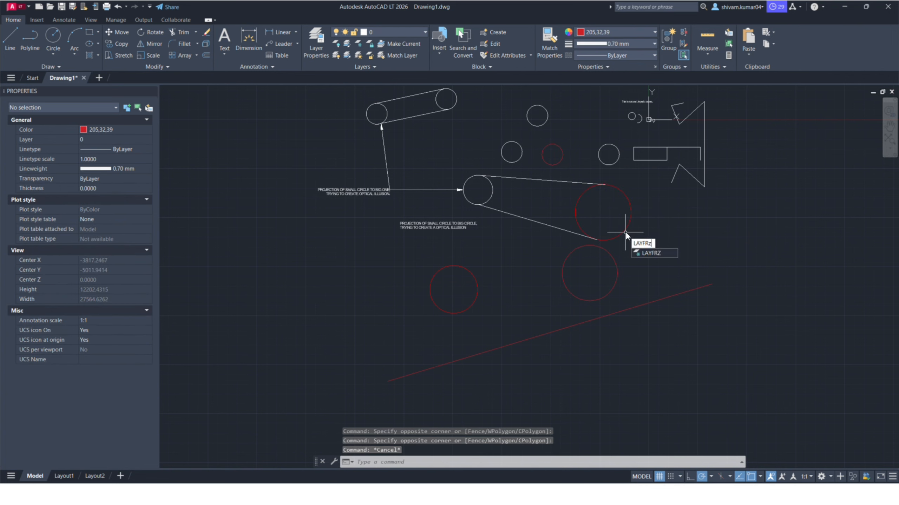
{"action": "key", "text": "Return"}
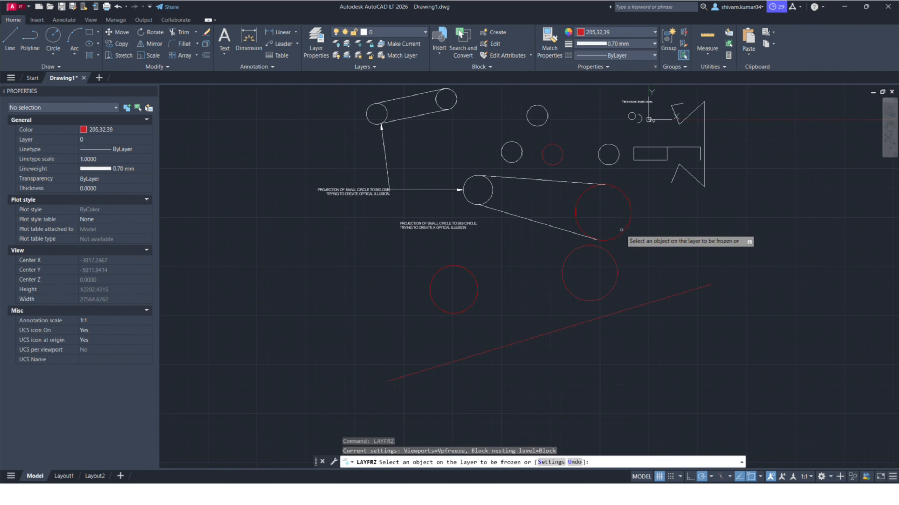
{"action": "left_click", "coordinate": [626, 233]}
{"action": "left_click", "coordinate": [625, 232]}
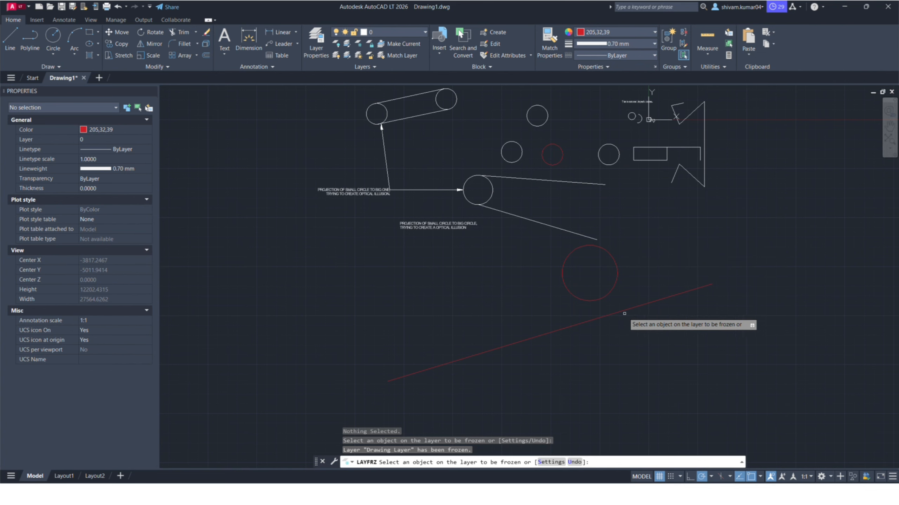
{"action": "key", "text": "Escape"}
{"action": "middle_click_drag", "start_coordinate": [532, 265], "coordinate": [558, 272]}
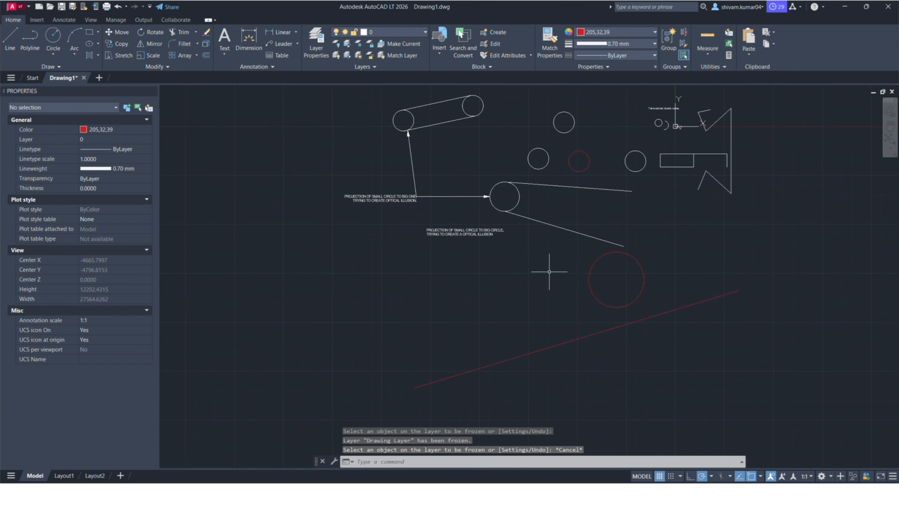
Step: Thaw the Drawing Layer in the Layer Properties Manager and close the manager
{"action": "left_click", "coordinate": [315, 57]}
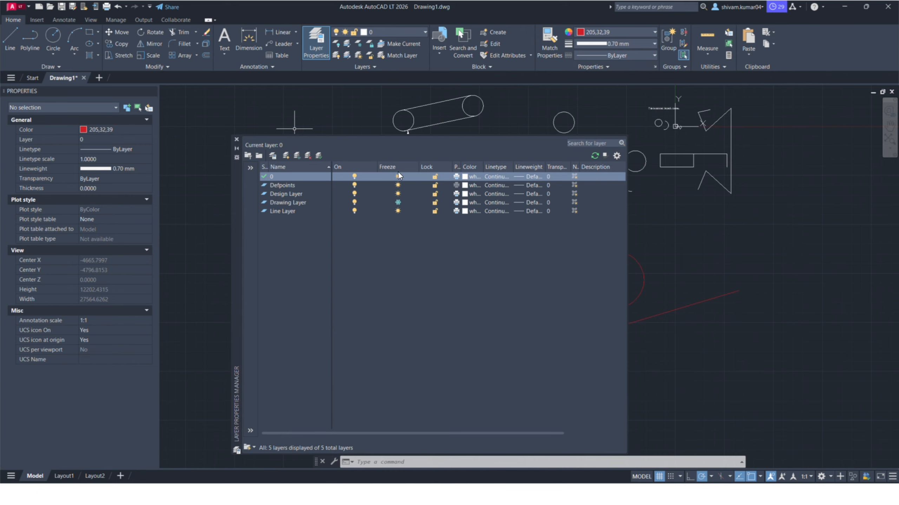
{"action": "left_click", "coordinate": [397, 202]}
{"action": "left_click", "coordinate": [237, 139]}
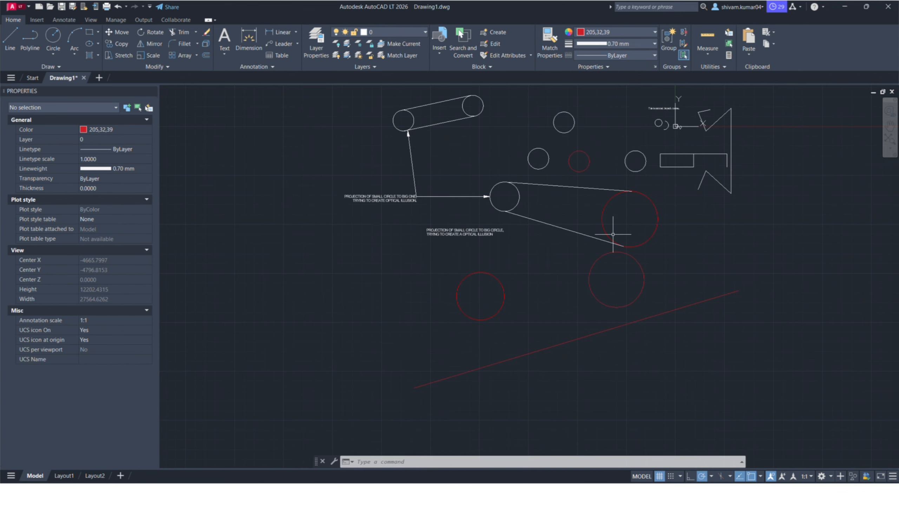
Step: Draw an open three-segment polyline shaped like an inverted U in the empty area beside the existing drawing
{"action": "middle_click_drag", "start_coordinate": [705, 271], "coordinate": [604, 168]}
{"action": "scroll", "coordinate": [604, 167], "scroll_direction": "down", "scroll_amount": 1}
{"action": "middle_click_drag", "start_coordinate": [675, 193], "coordinate": [546, 243]}
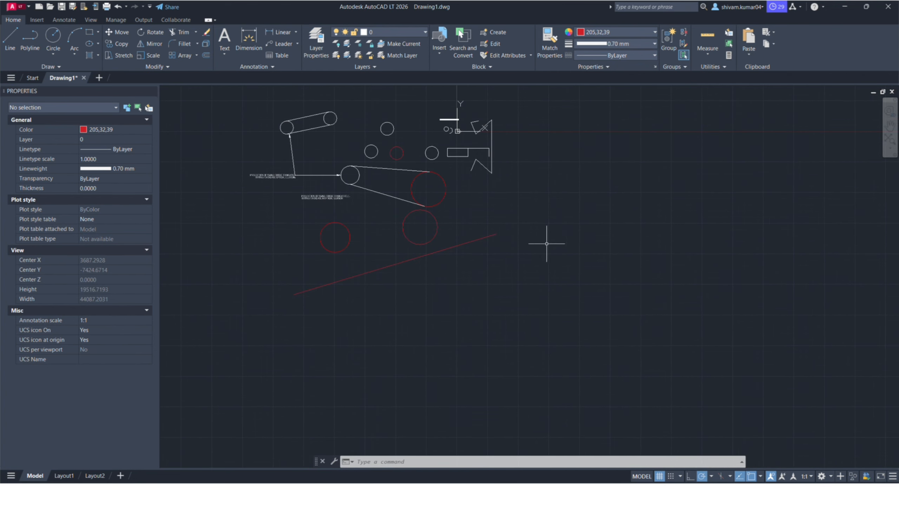
{"action": "mouse_move", "coordinate": [581, 270]}
{"action": "middle_mouse_down"}
{"action": "mouse_move", "coordinate": [551, 255]}
{"action": "mouse_move", "coordinate": [529, 265]}
{"action": "middle_mouse_up"}
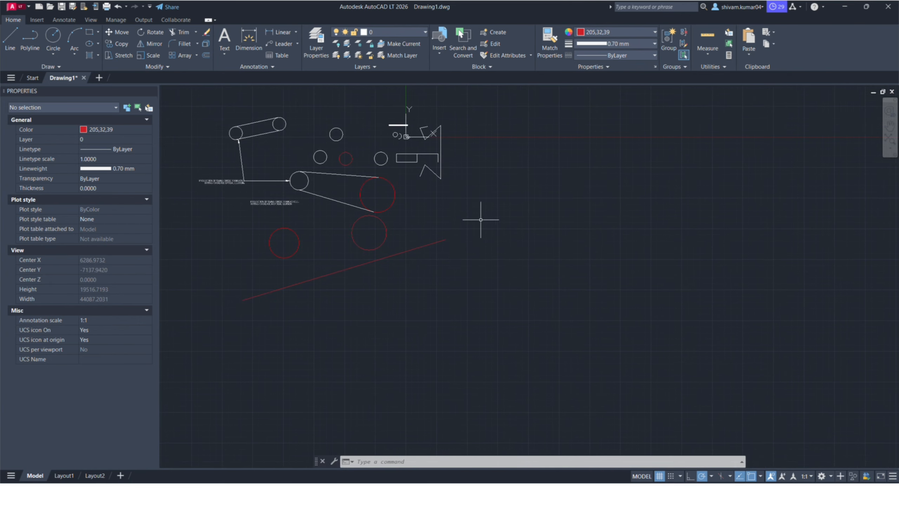
{"action": "middle_click_drag", "start_coordinate": [477, 168], "coordinate": [522, 203]}
{"action": "scroll", "coordinate": [522, 206], "scroll_direction": "up", "scroll_amount": 1}
{"action": "middle_click_drag", "start_coordinate": [637, 257], "coordinate": [541, 257]}
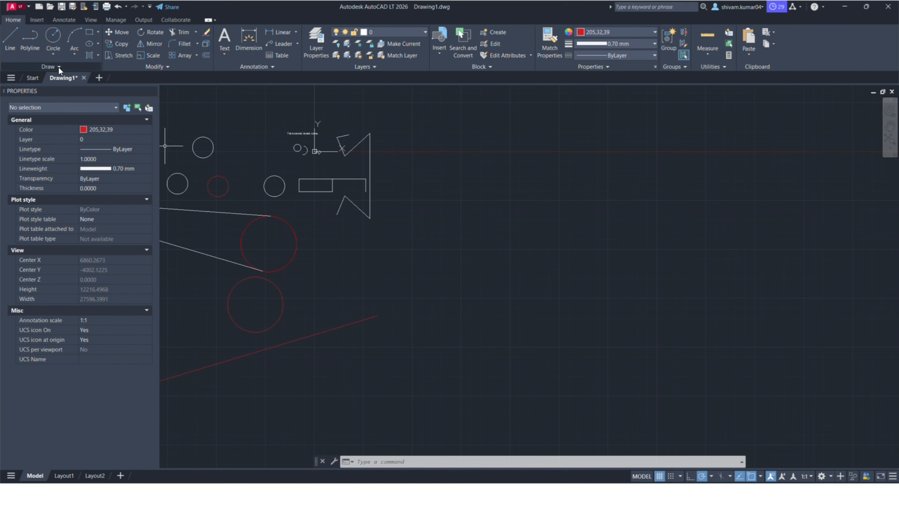
{"action": "left_click", "coordinate": [29, 38]}
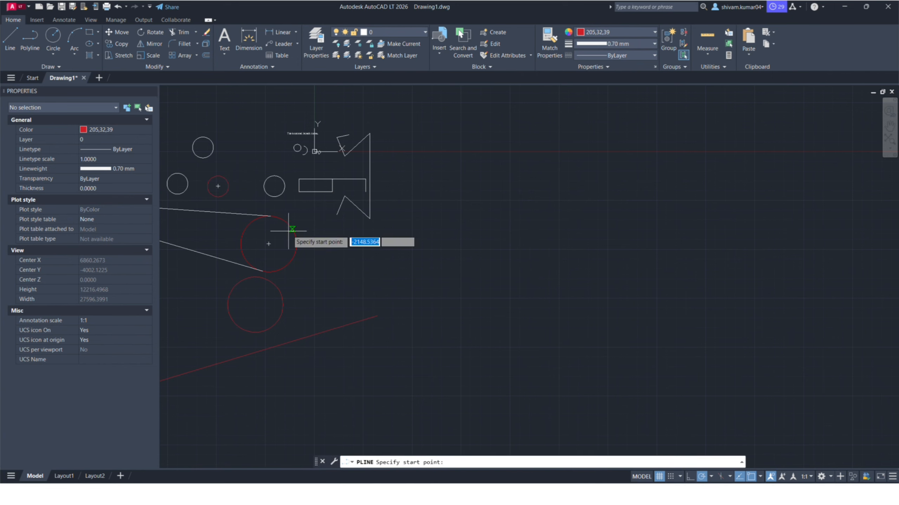
{"action": "left_click", "coordinate": [513, 158]}
{"action": "left_click", "coordinate": [733, 159]}
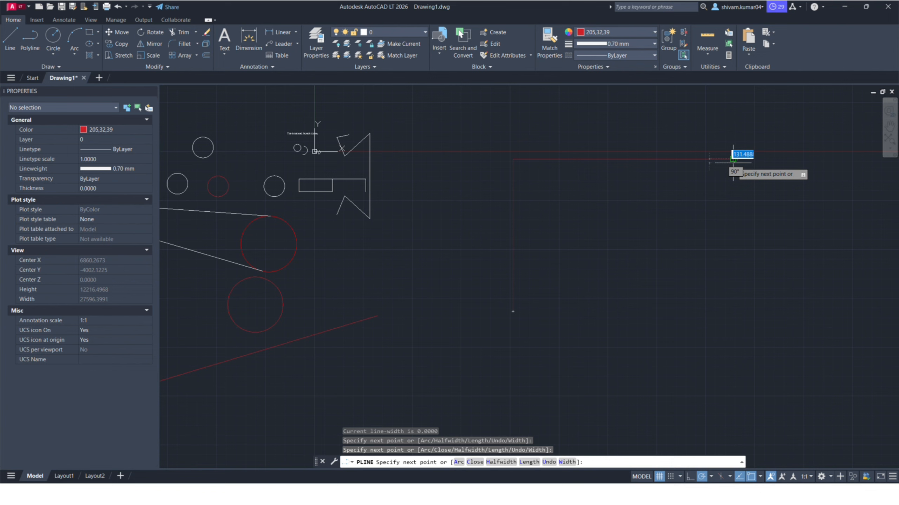
{"action": "left_click", "coordinate": [733, 307]}
{"action": "key", "text": "Return"}
Step: Draw a second open three-segment polyline with slanted sides below the inverted-U polyline
{"action": "middle_click_drag", "start_coordinate": [731, 361], "coordinate": [704, 257]}
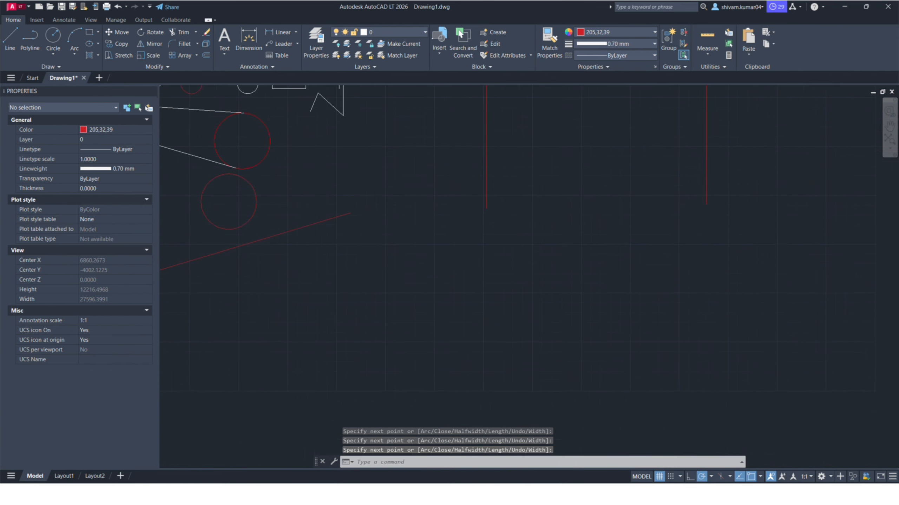
{"action": "middle_click_drag", "start_coordinate": [449, 209], "coordinate": [394, 286]}
{"action": "left_click", "coordinate": [29, 39]}
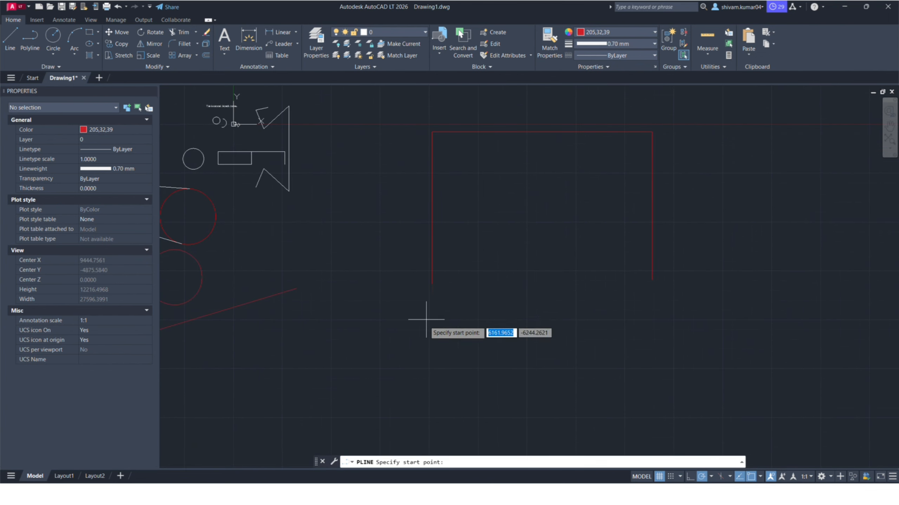
{"action": "middle_click_drag", "start_coordinate": [490, 381], "coordinate": [501, 287]}
{"action": "left_click", "coordinate": [499, 258]}
{"action": "left_click", "coordinate": [661, 360]}
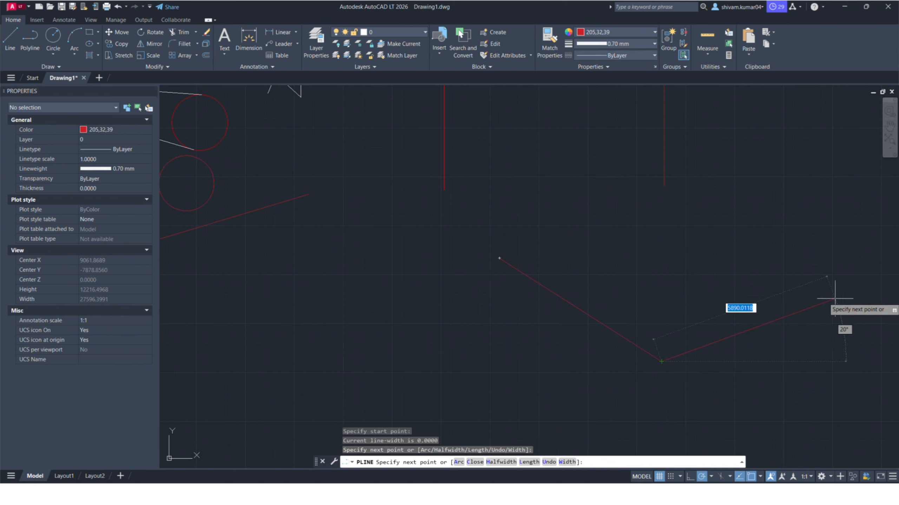
{"action": "left_click", "coordinate": [842, 295]}
{"action": "left_click", "coordinate": [822, 149]}
{"action": "key", "text": "Return"}
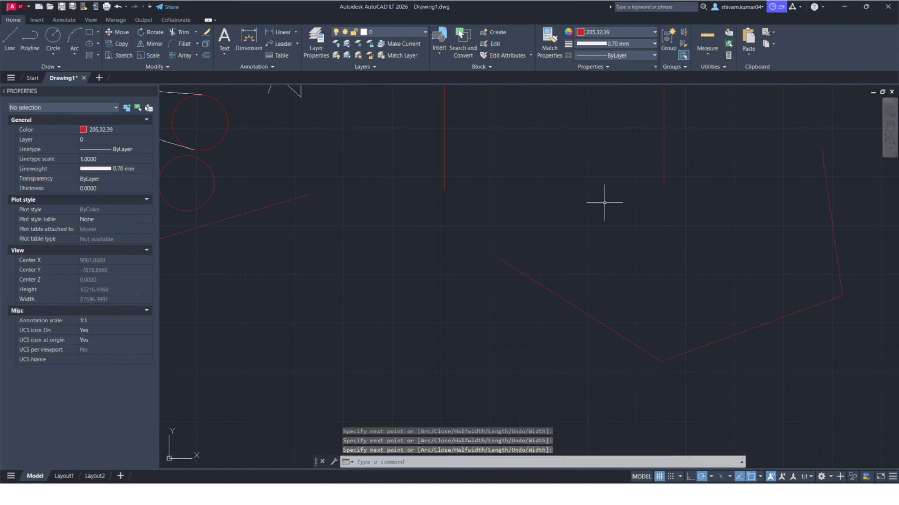
Step: Select both new polylines to check that they are separate objects, and clear the selection
{"action": "left_click", "coordinate": [511, 245]}
{"action": "left_click", "coordinate": [468, 314]}
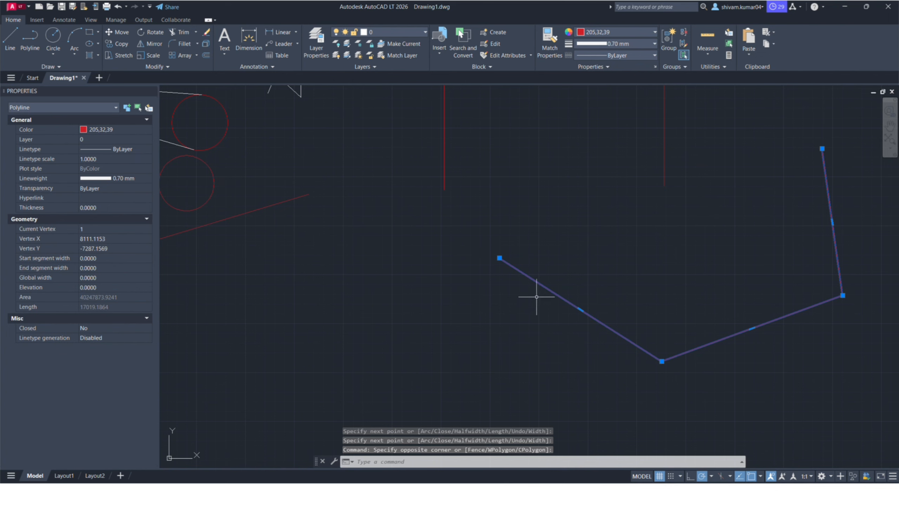
{"action": "middle_click_drag", "start_coordinate": [709, 104], "coordinate": [746, 241]}
{"action": "left_click", "coordinate": [747, 241]}
{"action": "left_click", "coordinate": [639, 345]}
{"action": "middle_click_drag", "start_coordinate": [690, 374], "coordinate": [700, 261]}
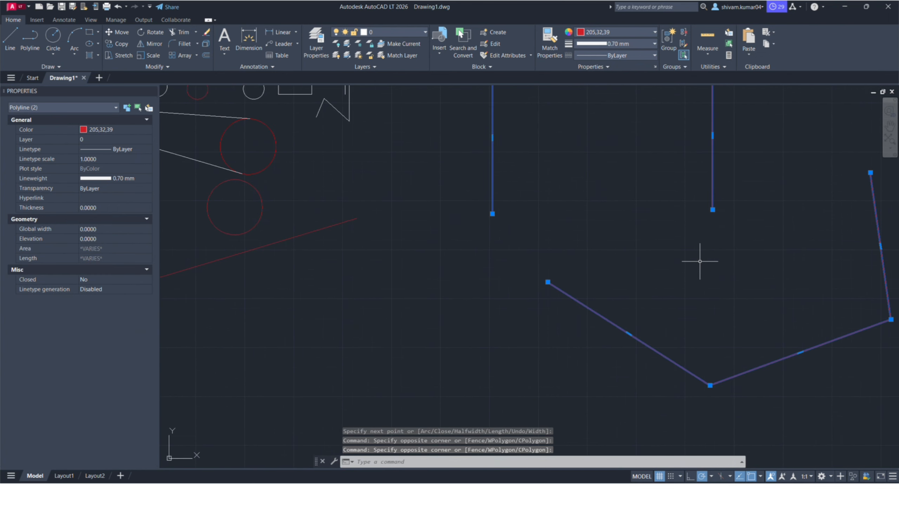
{"action": "key", "text": "Escape"}
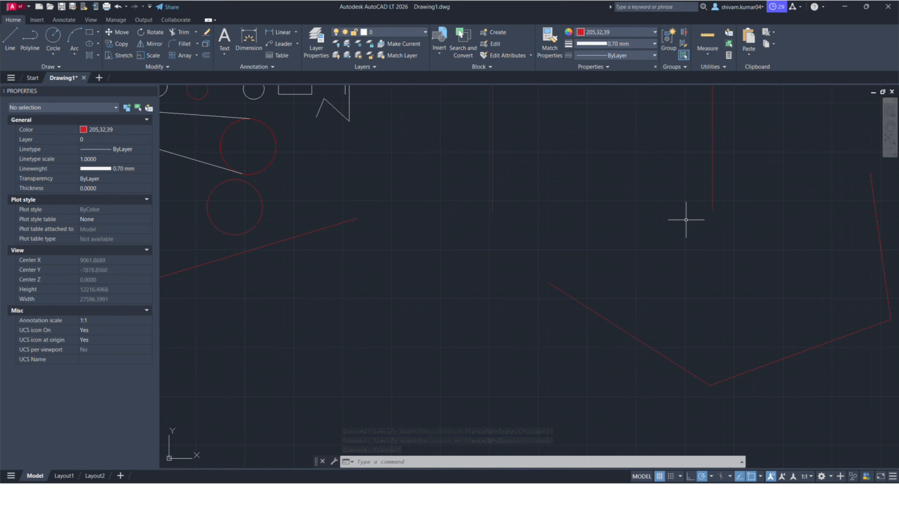
Step: Try to join the inverted-U polyline and the lower slanted polyline using PEDIT with the Multiple option and a fuzz distance of 10
{"action": "type", "text": "ped"}
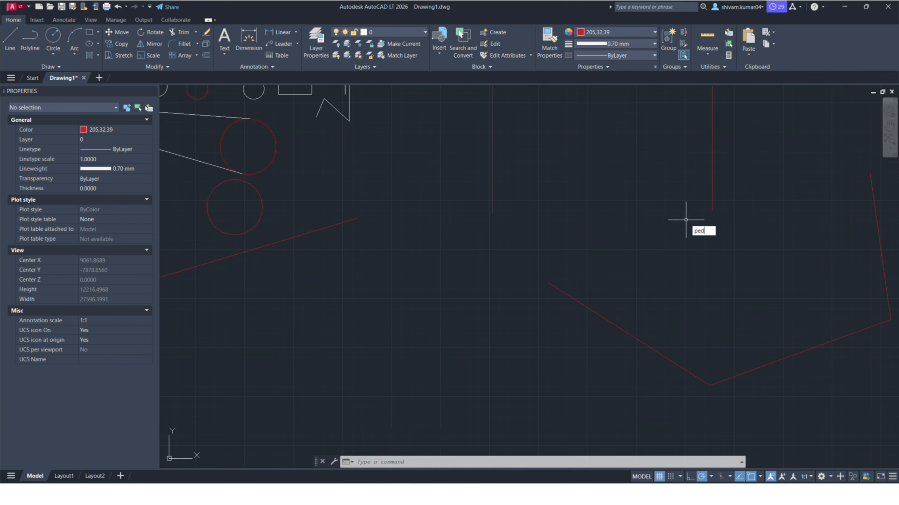
{"action": "type", "text": "it"}
{"action": "key", "text": "Return"}
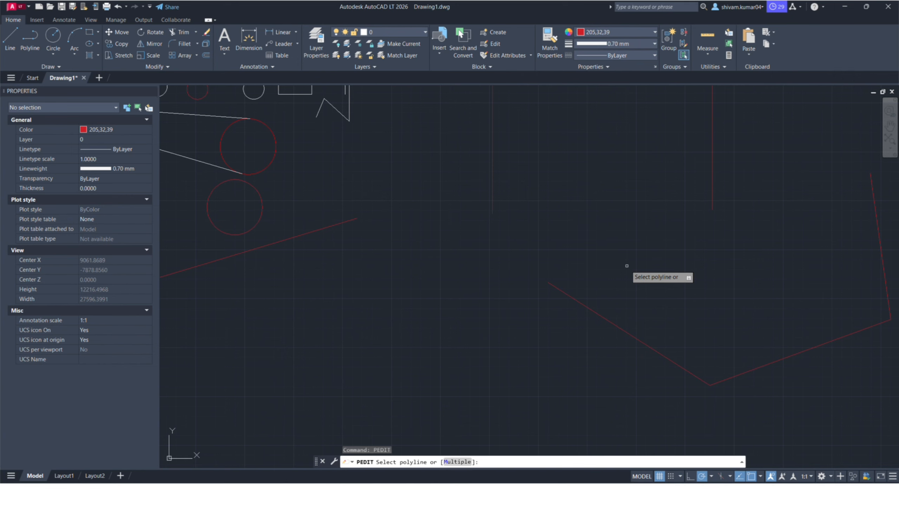
{"action": "type", "text": "m"}
{"action": "key", "text": "Return"}
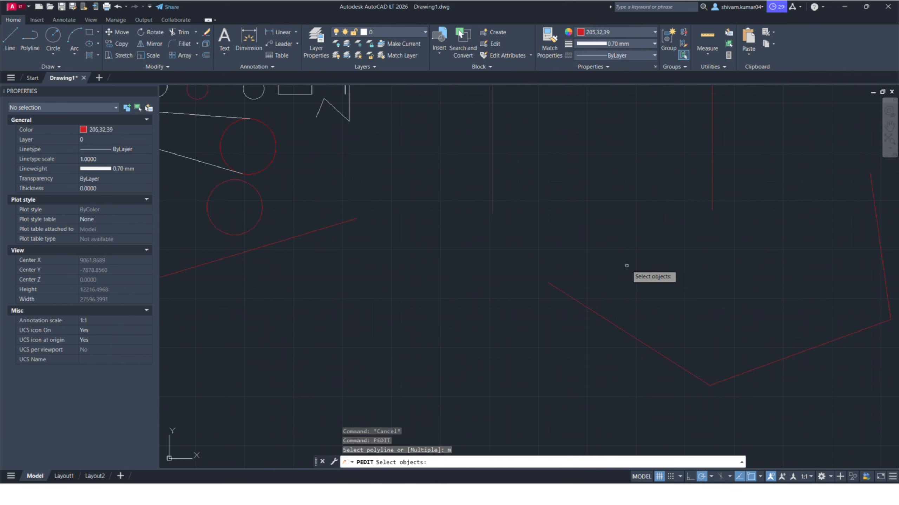
{"action": "left_click", "coordinate": [597, 307]}
{"action": "left_click", "coordinate": [593, 311]}
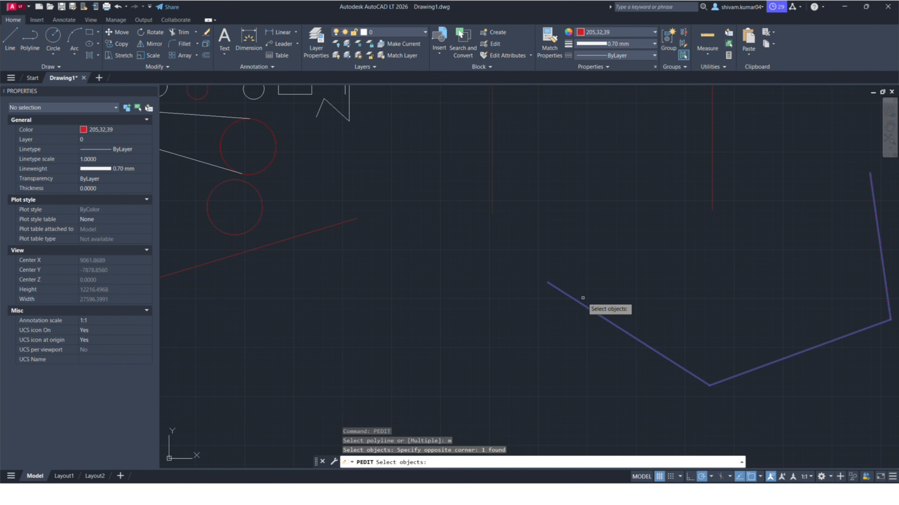
{"action": "left_click", "coordinate": [758, 157]}
{"action": "left_click", "coordinate": [644, 224]}
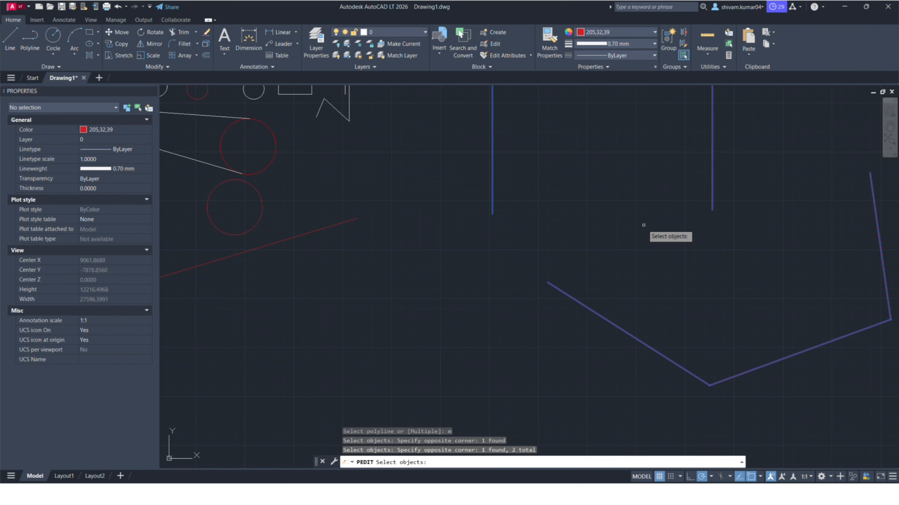
{"action": "key", "text": "Return"}
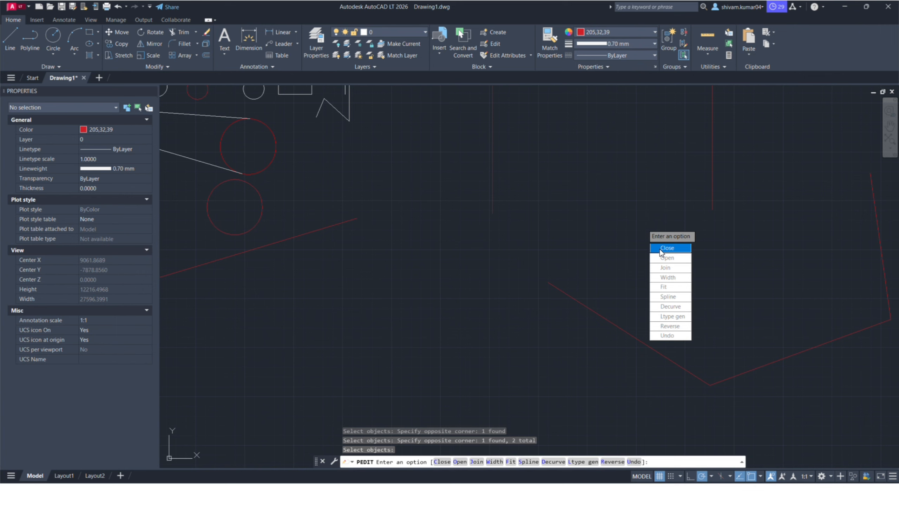
{"action": "type", "text": "j"}
{"action": "key", "text": "Return"}
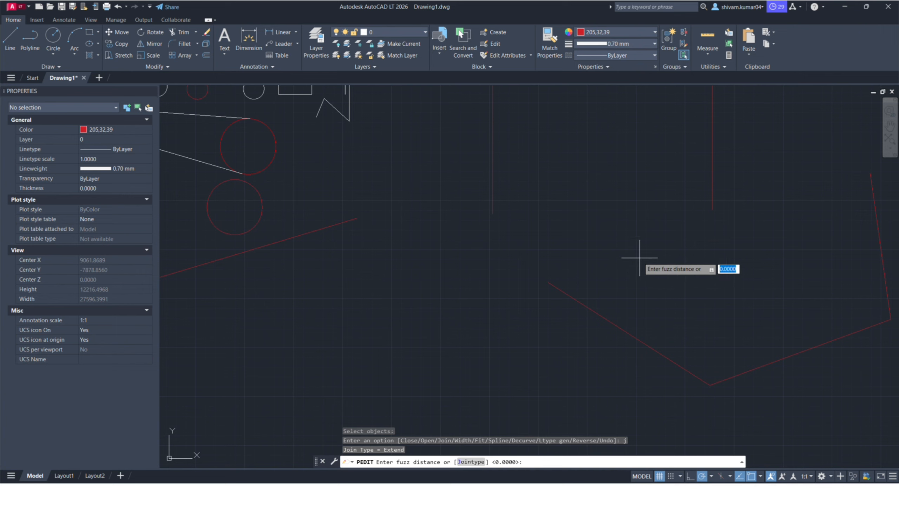
{"action": "type", "text": "10"}
{"action": "key", "text": "Return"}
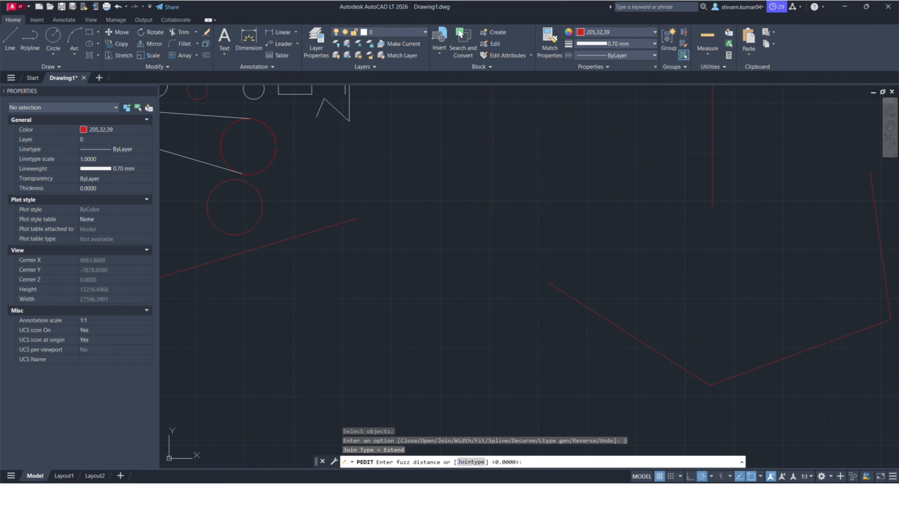
{"action": "key", "text": "Escape"}
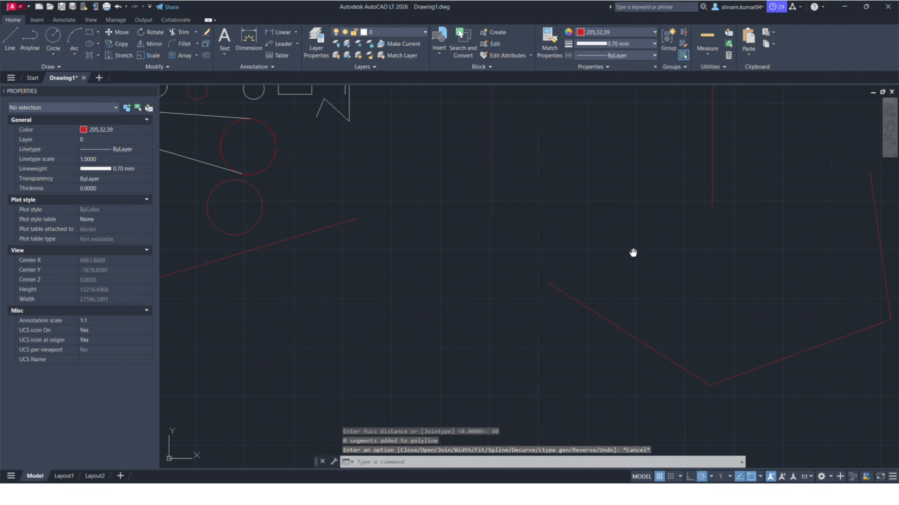
Step: Stretch the free left endpoint of the lower polyline close to the lower end of the inverted U's right leg
{"action": "middle_click_drag", "start_coordinate": [635, 250], "coordinate": [638, 249]}
{"action": "left_click", "coordinate": [639, 264]}
{"action": "left_click", "coordinate": [593, 339]}
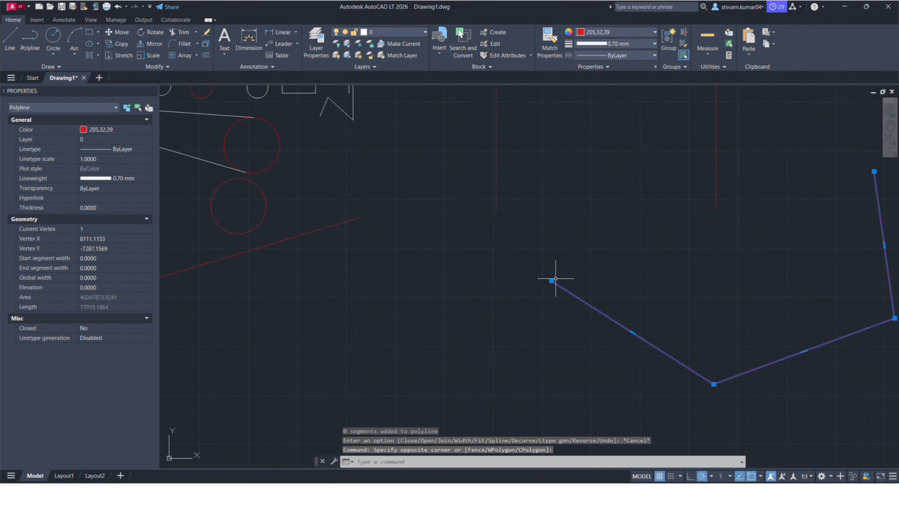
{"action": "left_click", "coordinate": [551, 281]}
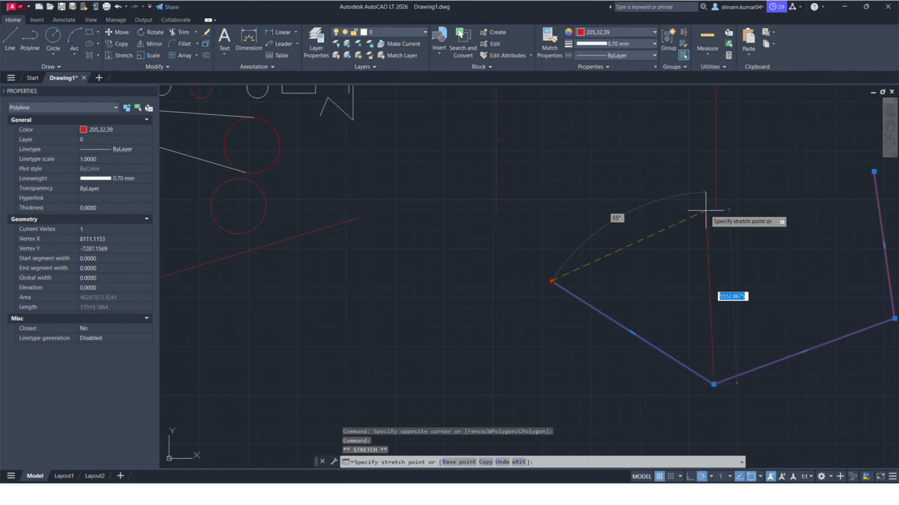
{"action": "key", "text": "Escape"}
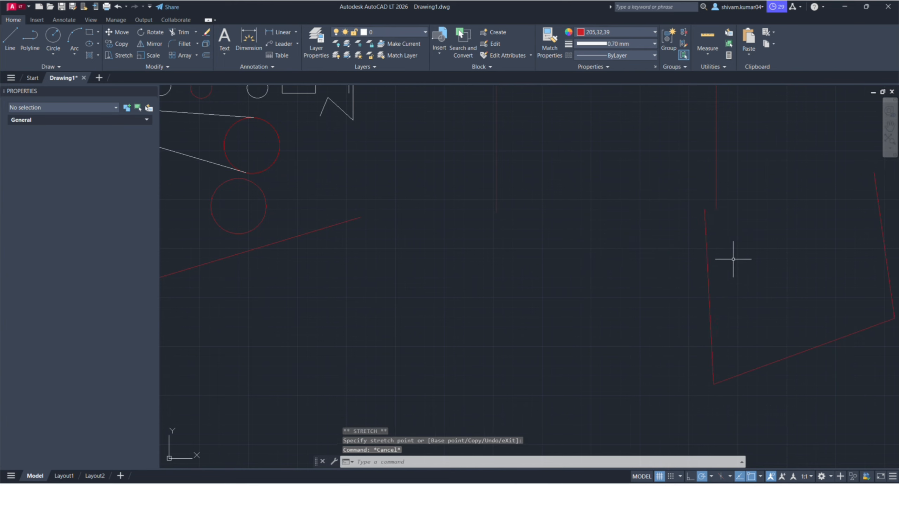
Step: Try to join both polylines using PEDIT with the Multiple option and a fuzz distance of 100
{"action": "middle_click_drag", "start_coordinate": [749, 218], "coordinate": [705, 233]}
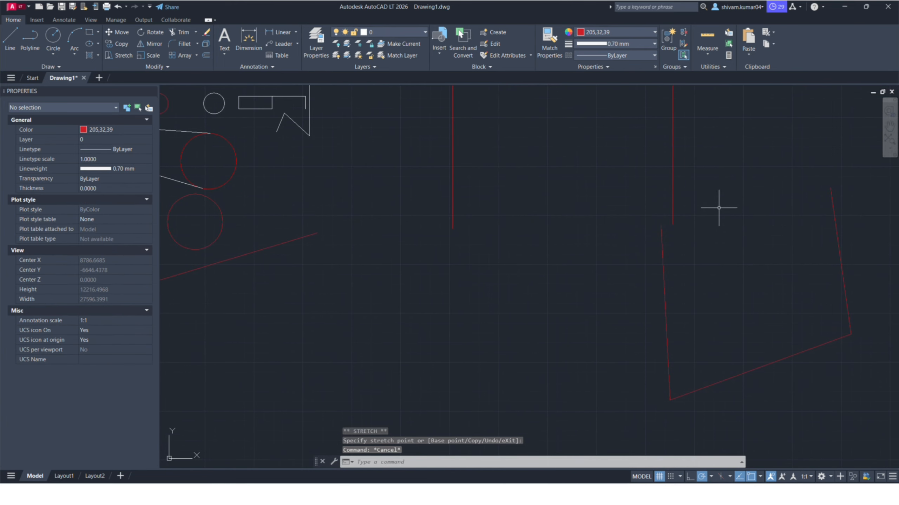
{"action": "type", "text": "ped"}
{"action": "key", "text": "Return"}
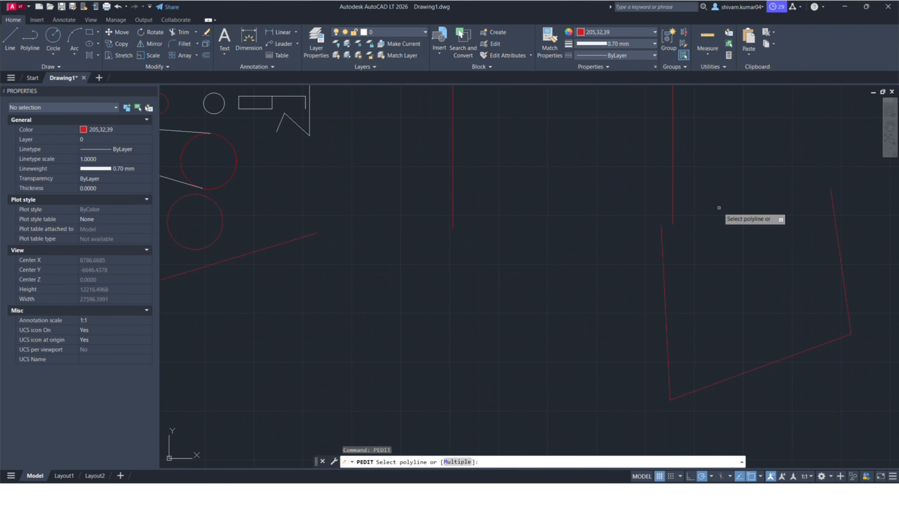
{"action": "type", "text": "m"}
{"action": "key", "text": "Return"}
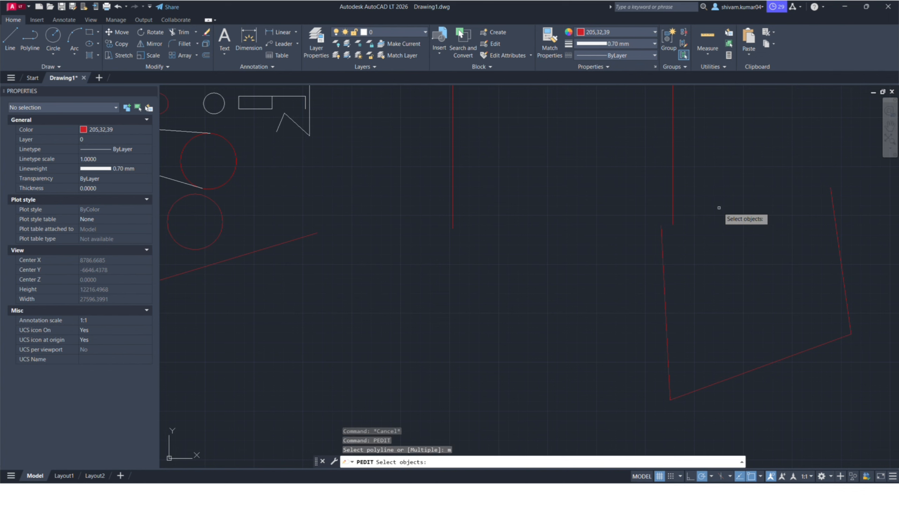
{"action": "left_click", "coordinate": [758, 137]}
{"action": "left_click", "coordinate": [586, 345]}
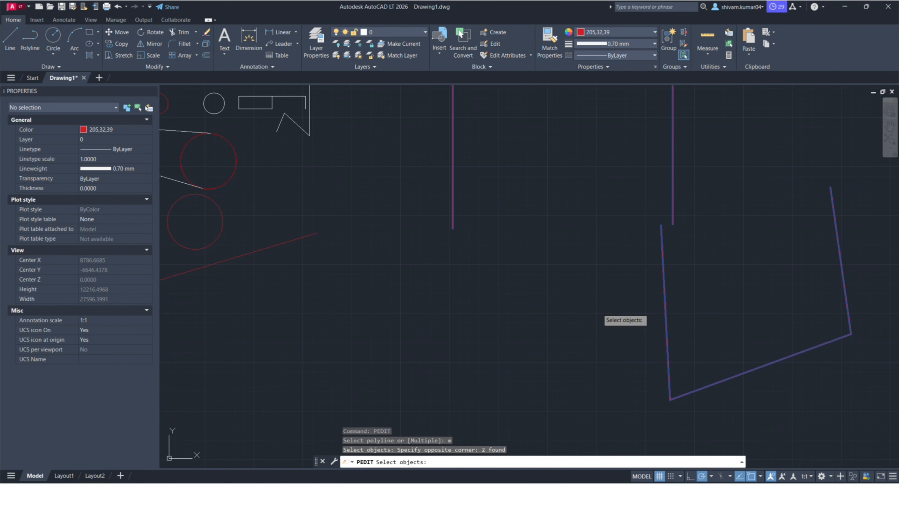
{"action": "key", "text": "Return"}
{"action": "type", "text": "j"}
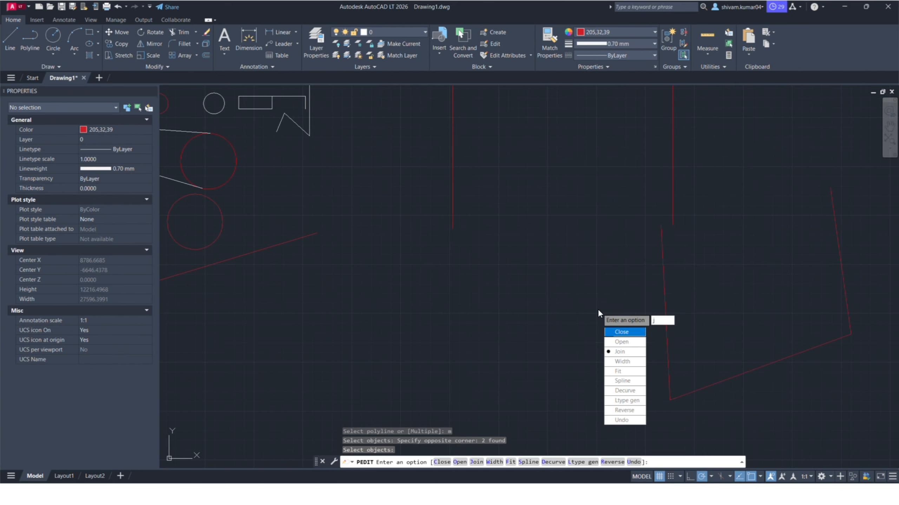
{"action": "key", "text": "Return"}
{"action": "type", "text": "100"}
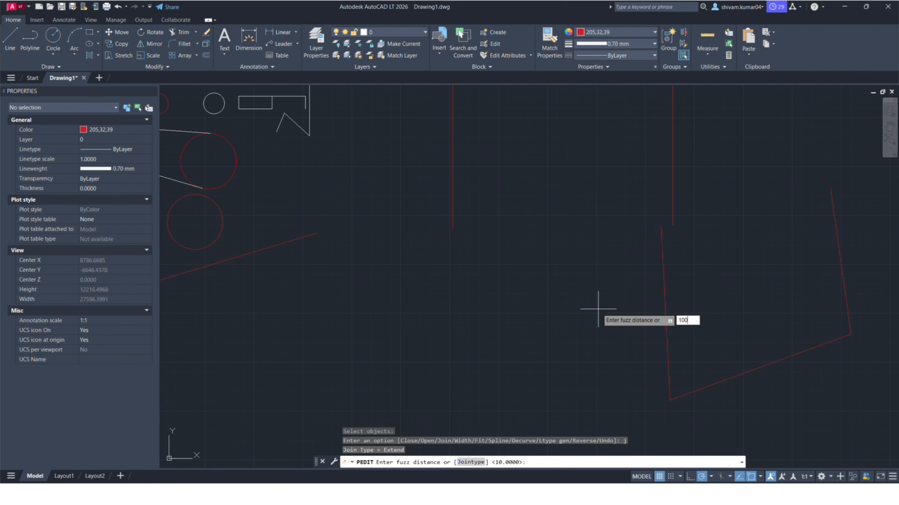
{"action": "key", "text": "Return"}
{"action": "key", "text": "Escape"}
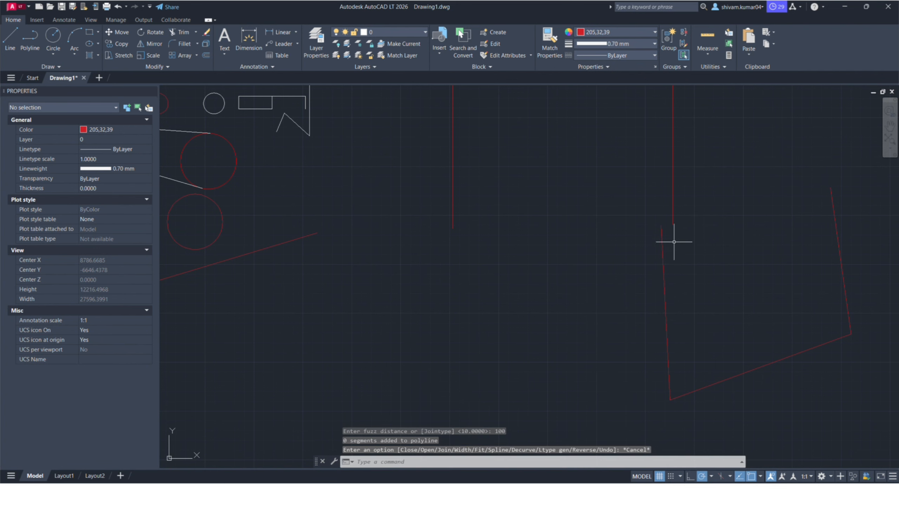
Step: Stretch the lower polyline's left endpoint further, leaving only a tiny gap below the end of the inverted U's right leg
{"action": "scroll", "coordinate": [681, 234], "scroll_direction": "up", "scroll_amount": 10}
{"action": "scroll", "coordinate": [663, 242], "scroll_direction": "up", "scroll_amount": 6}
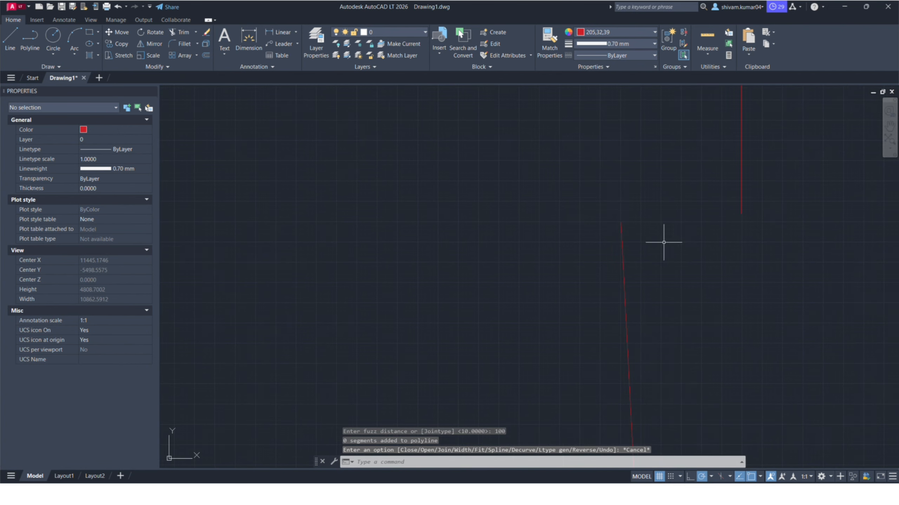
{"action": "middle_click_drag", "start_coordinate": [687, 235], "coordinate": [635, 251]}
{"action": "left_click", "coordinate": [604, 238]}
{"action": "left_click", "coordinate": [521, 347]}
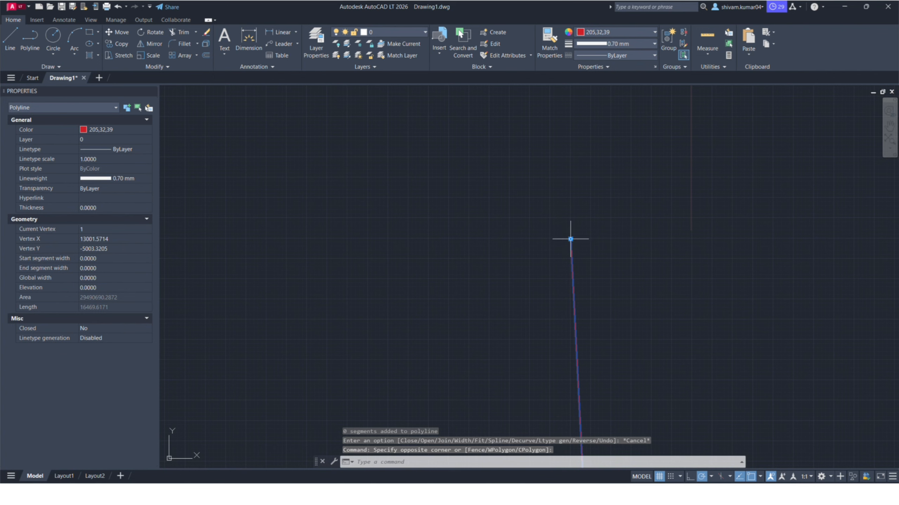
{"action": "left_click", "coordinate": [571, 239]}
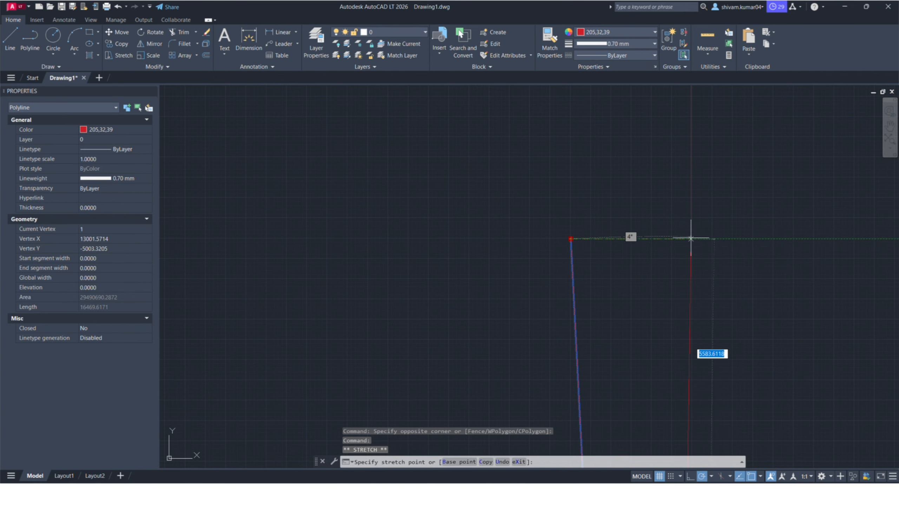
{"action": "key", "text": "Escape"}
{"action": "key", "text": "Escape"}
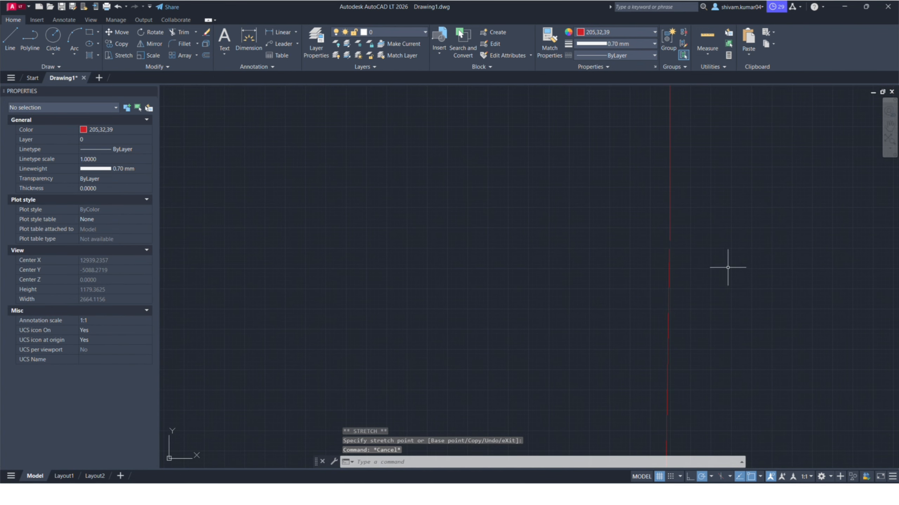
{"action": "type", "text": "ped"}
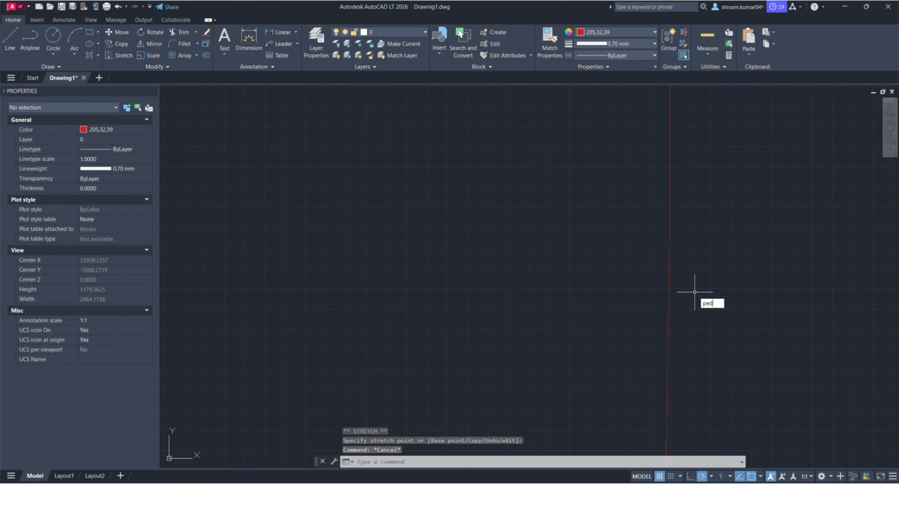
{"action": "key", "text": "Return"}
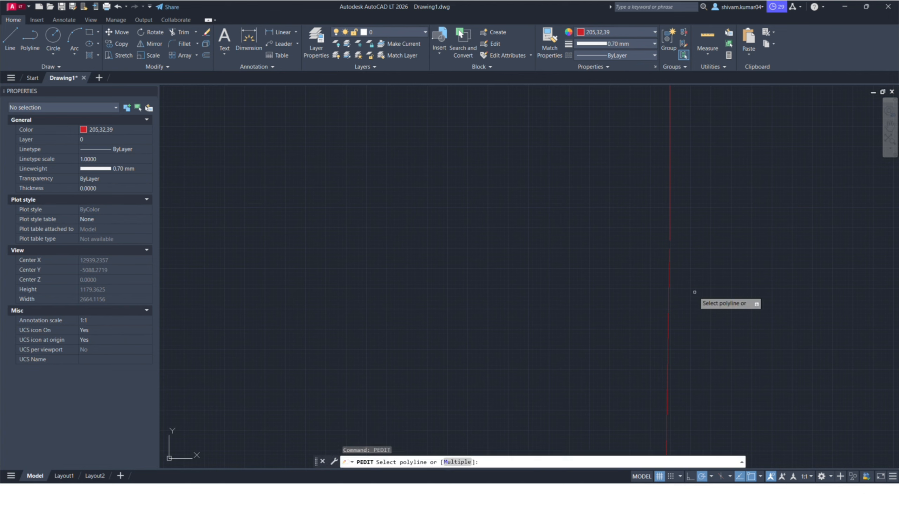
{"action": "type", "text": "m"}
{"action": "key", "text": "Return"}
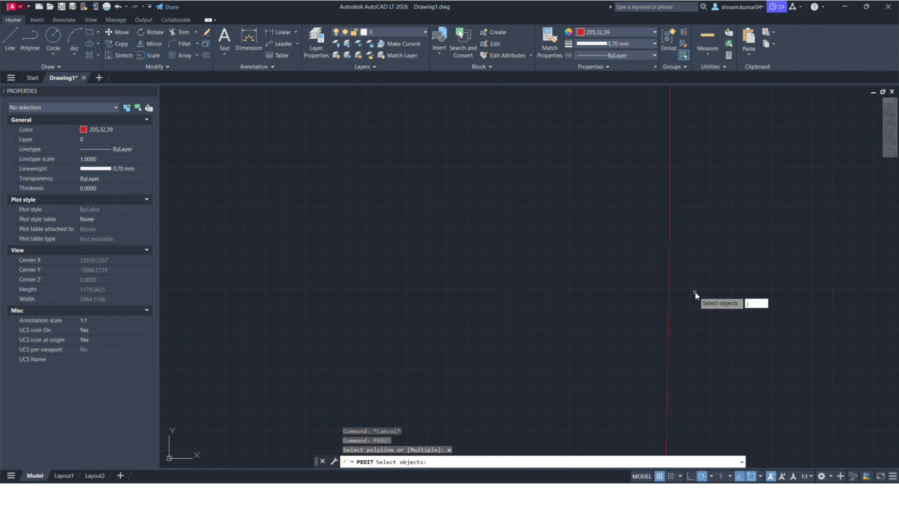
{"action": "key", "text": "Escape"}
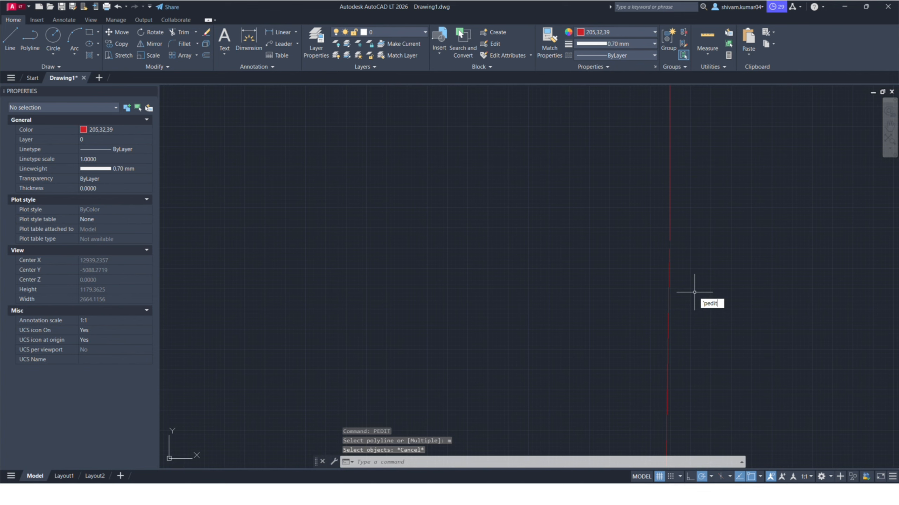
{"action": "key", "text": "Return"}
{"action": "key", "text": "Escape"}
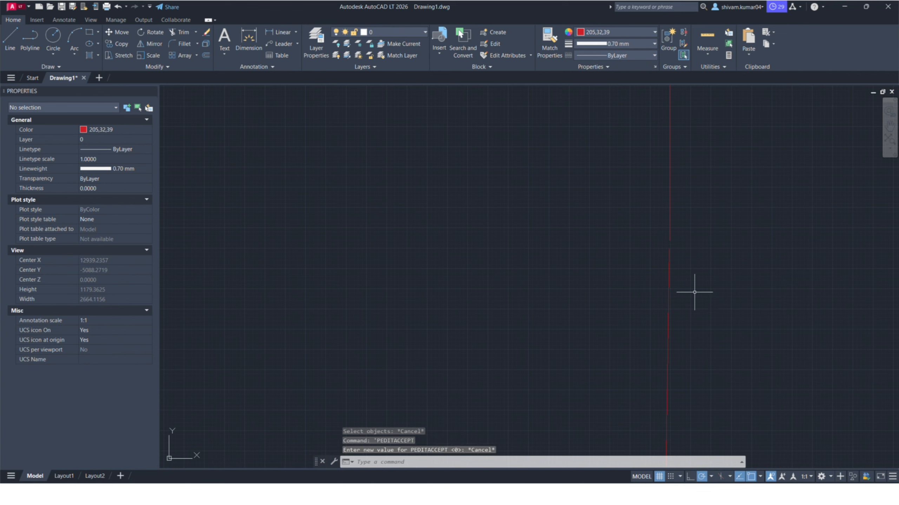
Step: Join the two nearly touching polylines using PEDIT with the Multiple and Join options, accepting the fuzz distance of 100
{"action": "type", "text": "pedi"}
{"action": "key", "text": "Return"}
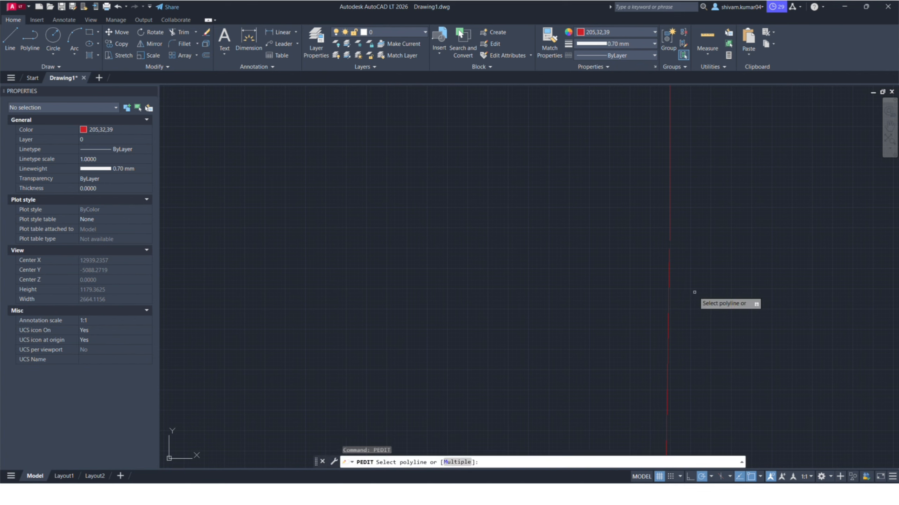
{"action": "type", "text": "m"}
{"action": "key", "text": "Return"}
{"action": "left_click", "coordinate": [705, 181]}
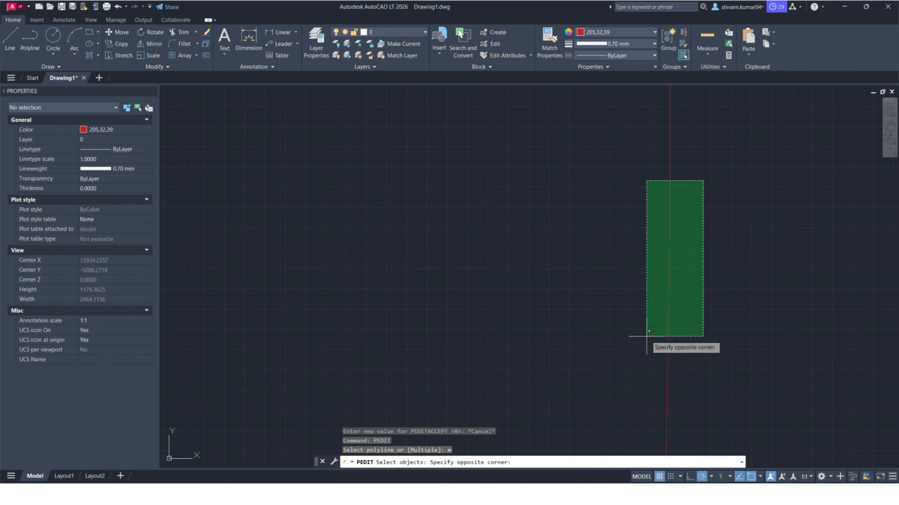
{"action": "left_click", "coordinate": [627, 373]}
{"action": "key", "text": "Return"}
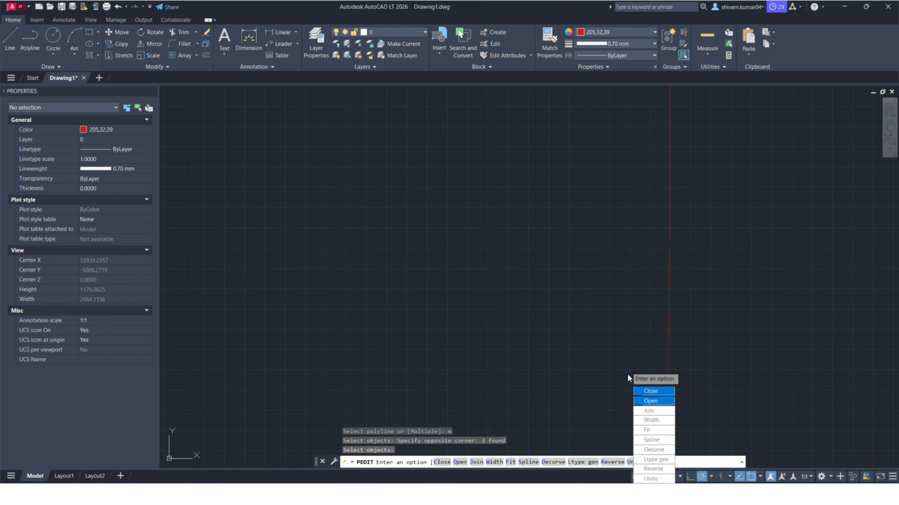
{"action": "left_click", "coordinate": [655, 410]}
{"action": "key", "text": "Return"}
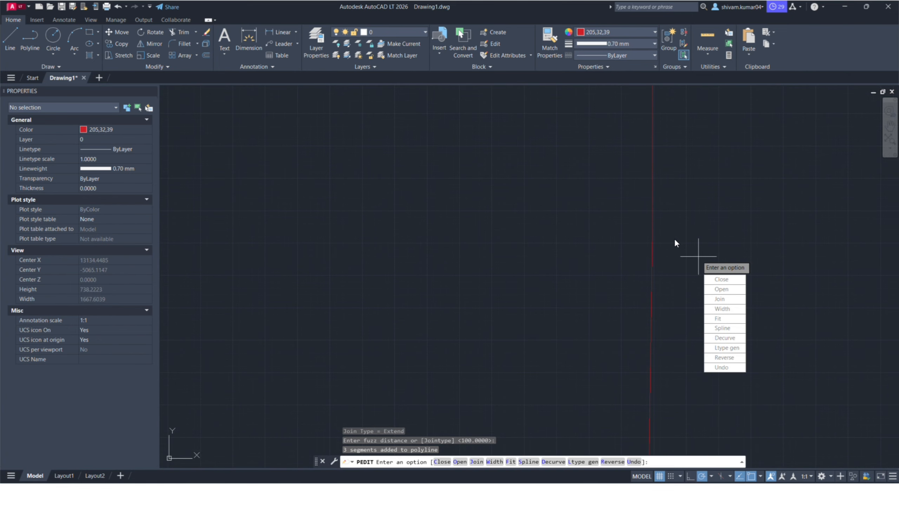
{"action": "key", "text": "Escape"}
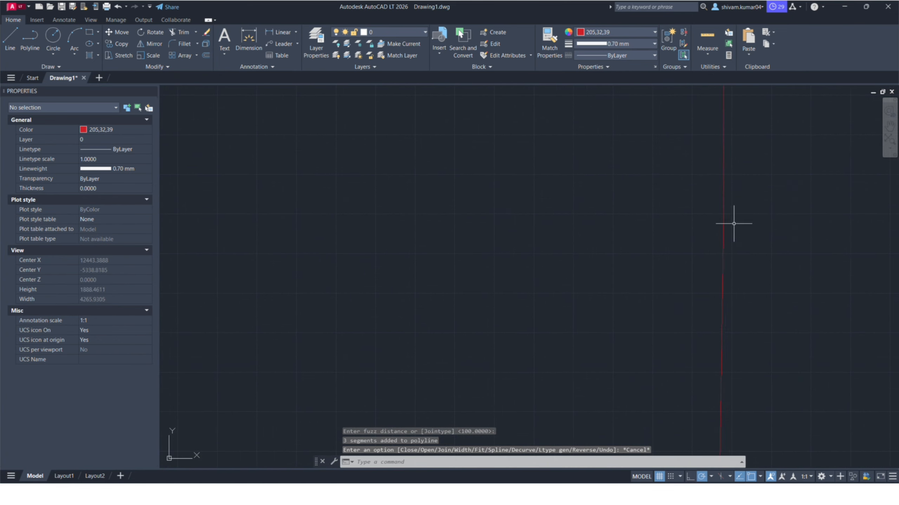
Step: Select the joined polyline to check that it is a single object, and clear the selection
{"action": "scroll", "coordinate": [735, 221], "scroll_direction": "down", "scroll_amount": 5}
{"action": "scroll", "coordinate": [736, 220], "scroll_direction": "up", "scroll_amount": 5}
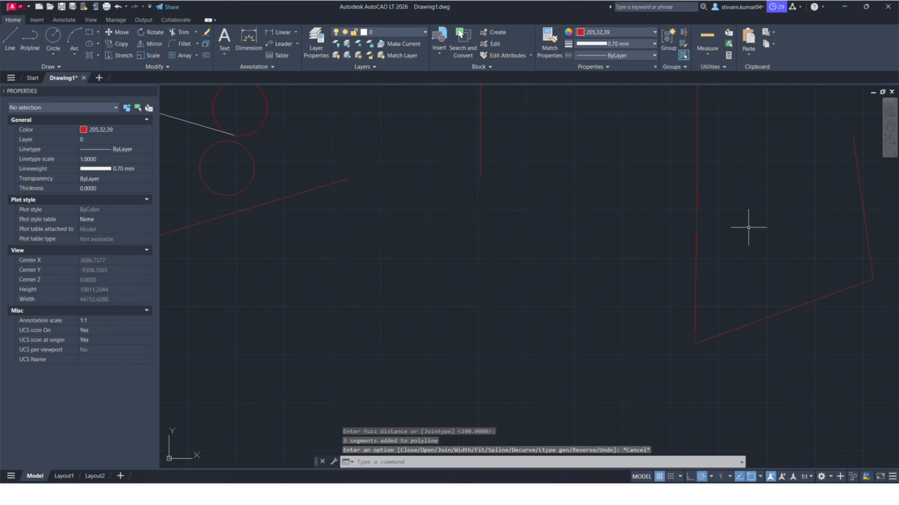
{"action": "left_click", "coordinate": [790, 216]}
{"action": "left_click", "coordinate": [787, 398]}
{"action": "left_click", "coordinate": [750, 219]}
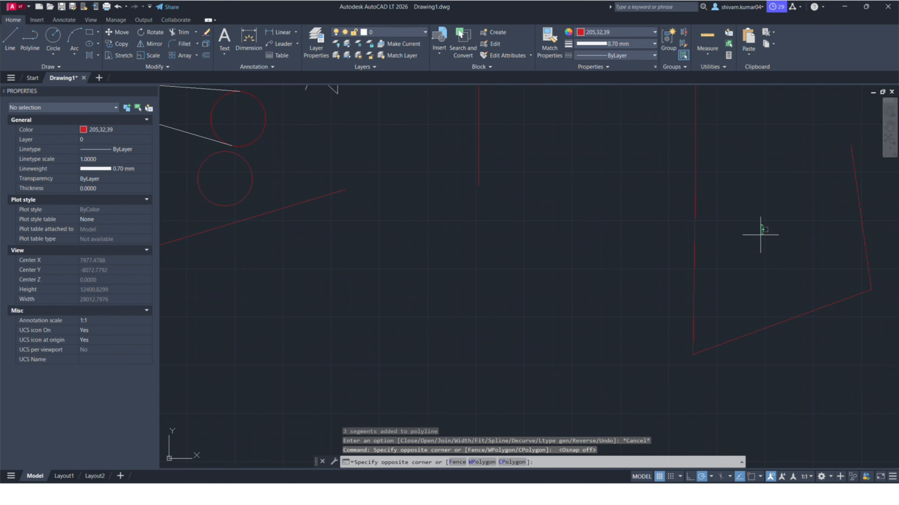
{"action": "left_click", "coordinate": [676, 358]}
{"action": "middle_click_drag", "start_coordinate": [757, 225], "coordinate": [795, 267]}
{"action": "scroll", "coordinate": [795, 268], "scroll_direction": "down", "scroll_amount": 2}
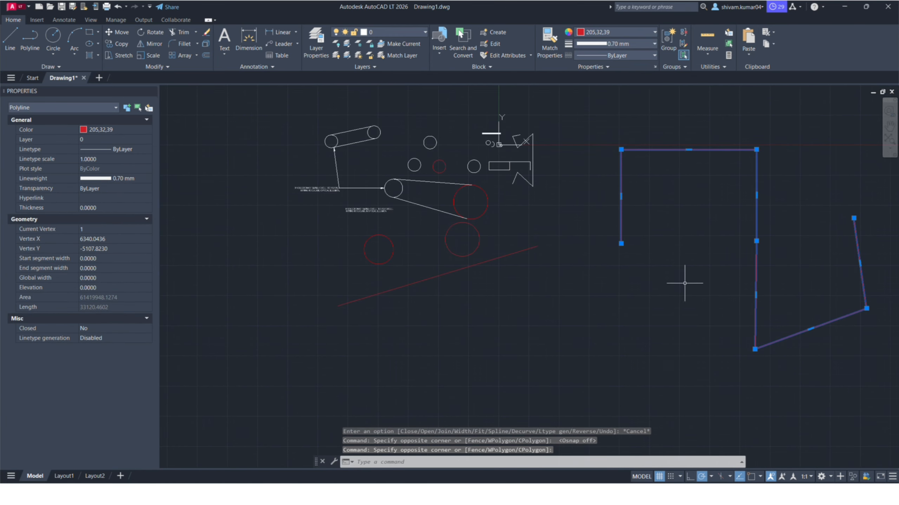
{"action": "scroll", "coordinate": [668, 287], "scroll_direction": "down", "scroll_amount": 4}
{"action": "key", "text": "Escape"}
{"action": "scroll", "coordinate": [699, 276], "scroll_direction": "up", "scroll_amount": 2}
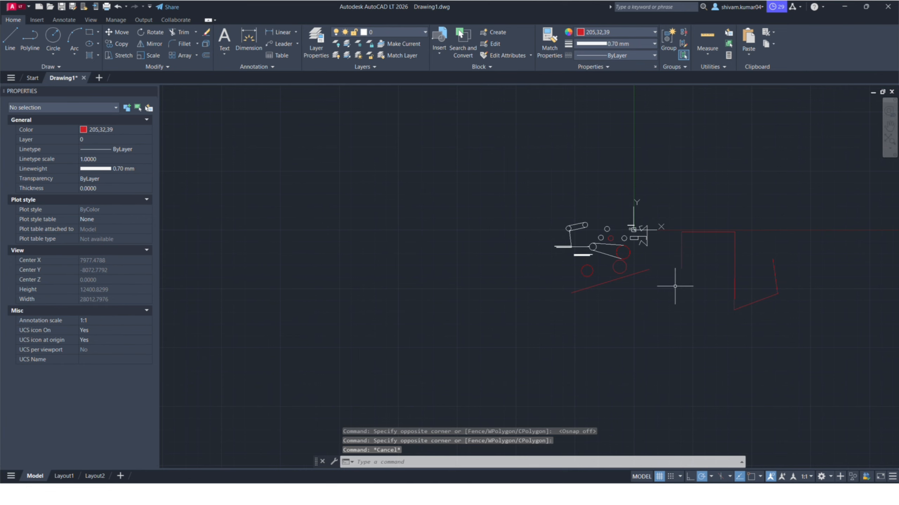
{"action": "scroll", "coordinate": [636, 263], "scroll_direction": "up", "scroll_amount": 2}
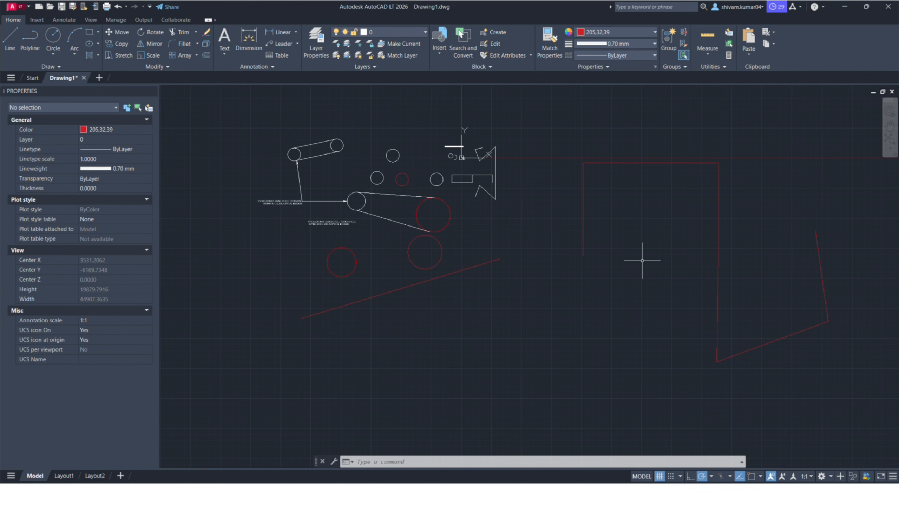
Step: Stretch the slanted red line's right endpoint to the lower end of the inverted U's left leg
{"action": "middle_click_drag", "start_coordinate": [639, 312], "coordinate": [652, 250]}
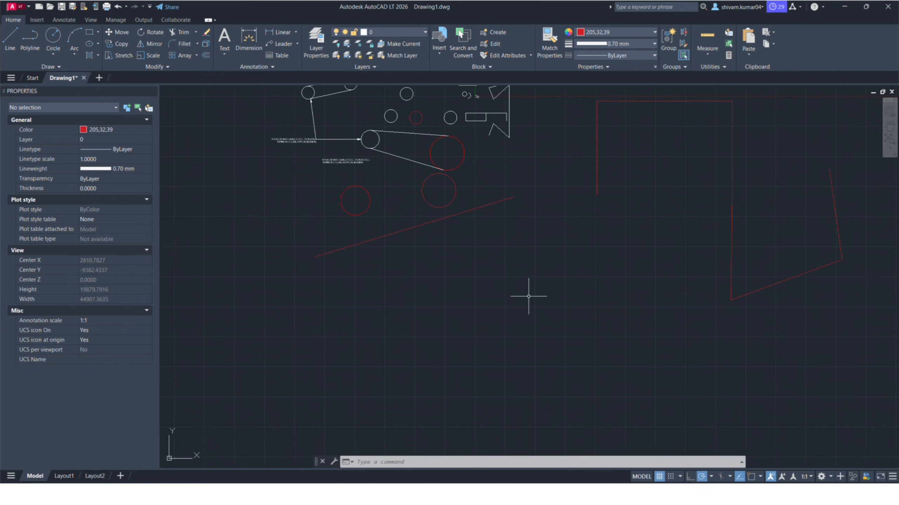
{"action": "scroll", "coordinate": [547, 197], "scroll_direction": "up", "scroll_amount": 4}
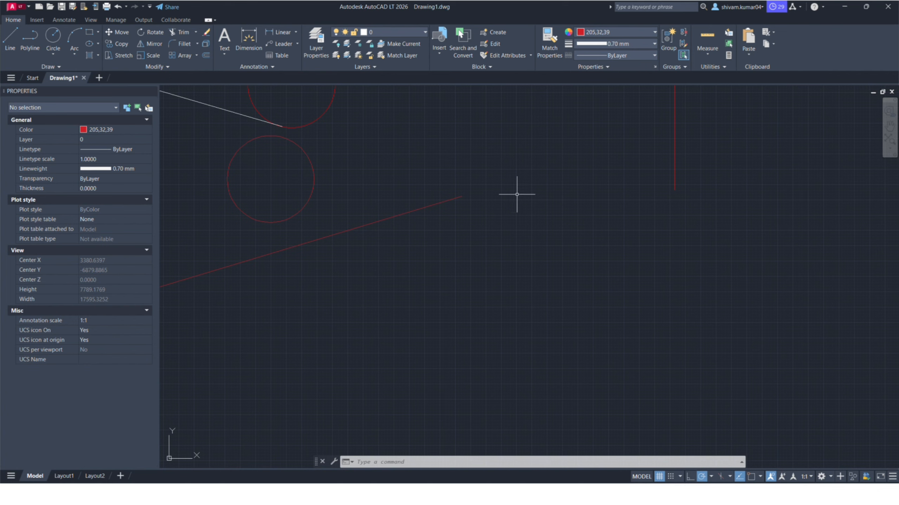
{"action": "left_click", "coordinate": [498, 150]}
{"action": "left_click", "coordinate": [423, 262]}
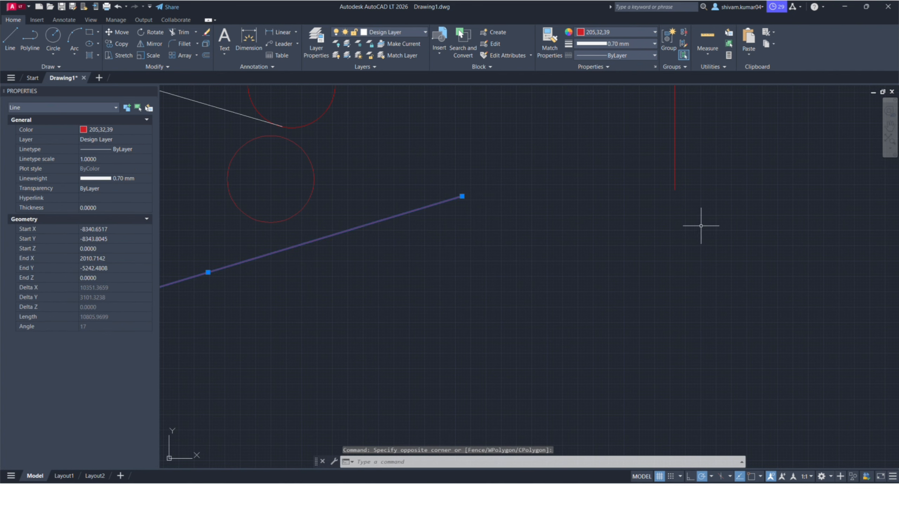
{"action": "left_click", "coordinate": [712, 230]}
{"action": "left_click", "coordinate": [624, 122]}
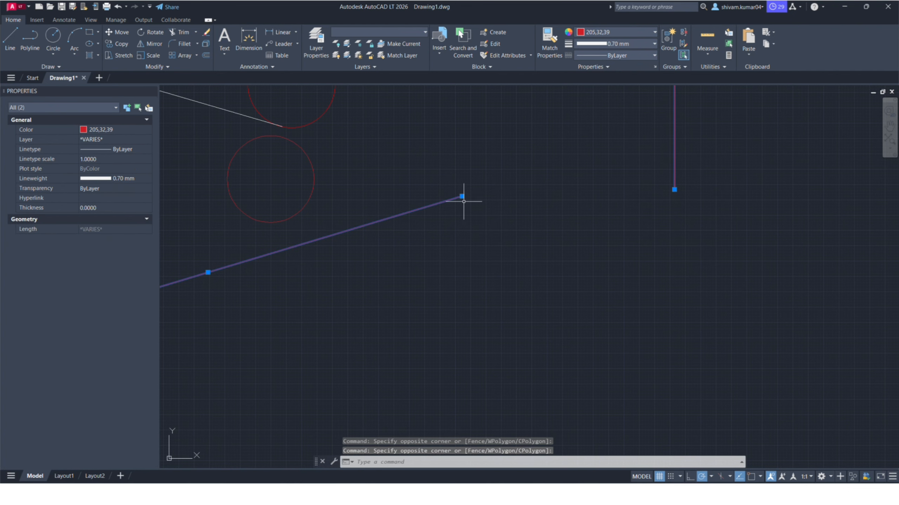
{"action": "mouse_move", "coordinate": [461, 196]}
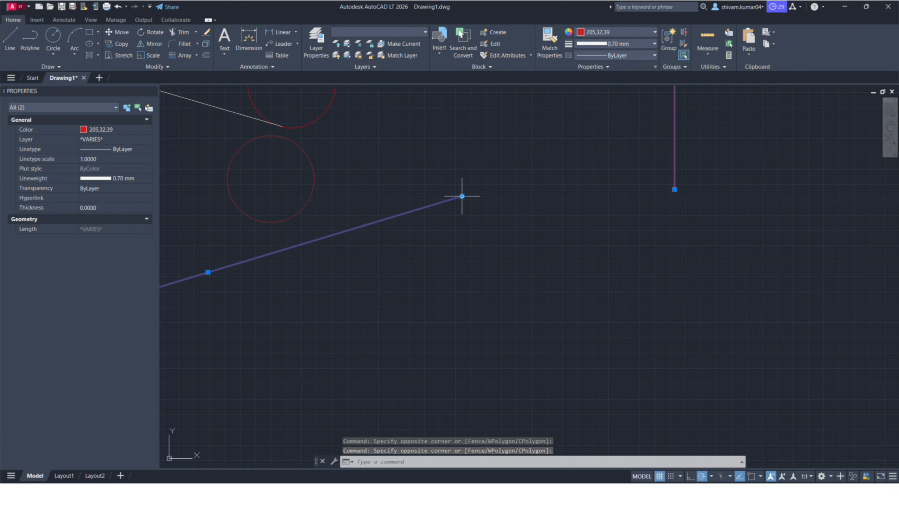
{"action": "left_click", "coordinate": [495, 210]}
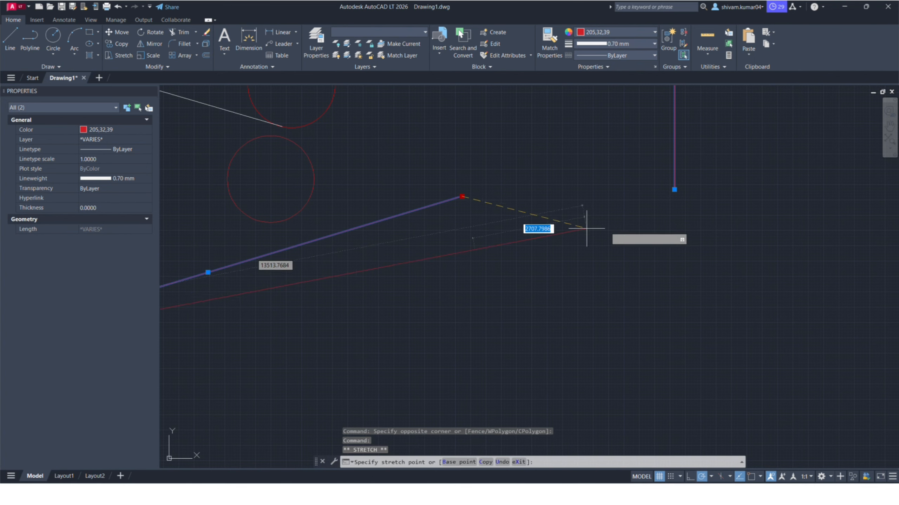
{"action": "left_click", "coordinate": [675, 190]}
{"action": "key", "text": "Escape"}
Step: Select the stretched line to check whether it is still separate from the polyline, and clear the selection
{"action": "left_click", "coordinate": [597, 310]}
{"action": "left_click", "coordinate": [552, 170]}
{"action": "scroll", "coordinate": [682, 303], "scroll_direction": "down", "scroll_amount": 2}
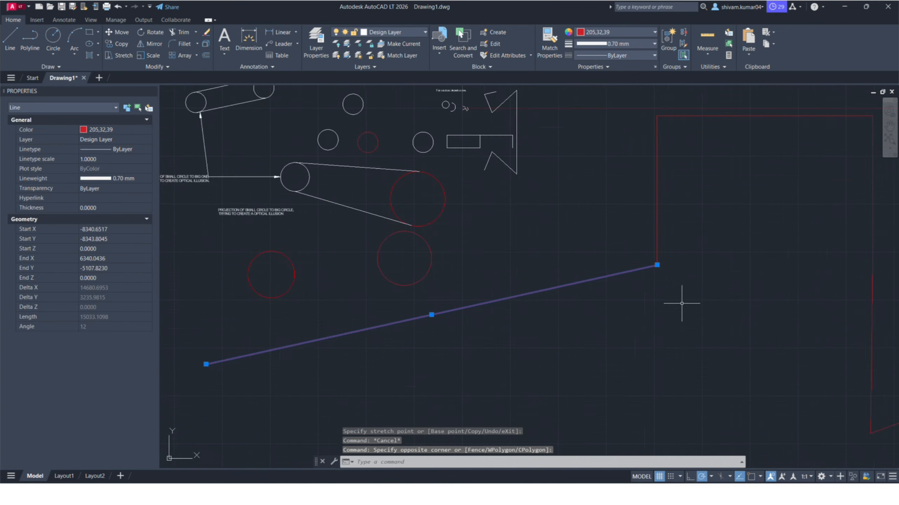
{"action": "scroll", "coordinate": [682, 303], "scroll_direction": "down", "scroll_amount": 2}
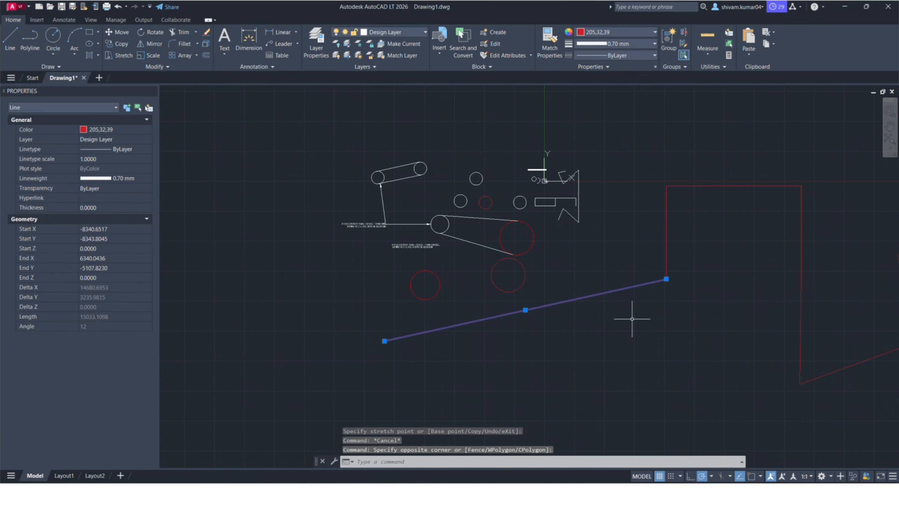
{"action": "middle_click_drag", "start_coordinate": [558, 311], "coordinate": [518, 291]}
{"action": "key", "text": "Escape"}
{"action": "left_click", "coordinate": [700, 209]}
{"action": "left_click", "coordinate": [683, 165]}
{"action": "key", "text": "Escape"}
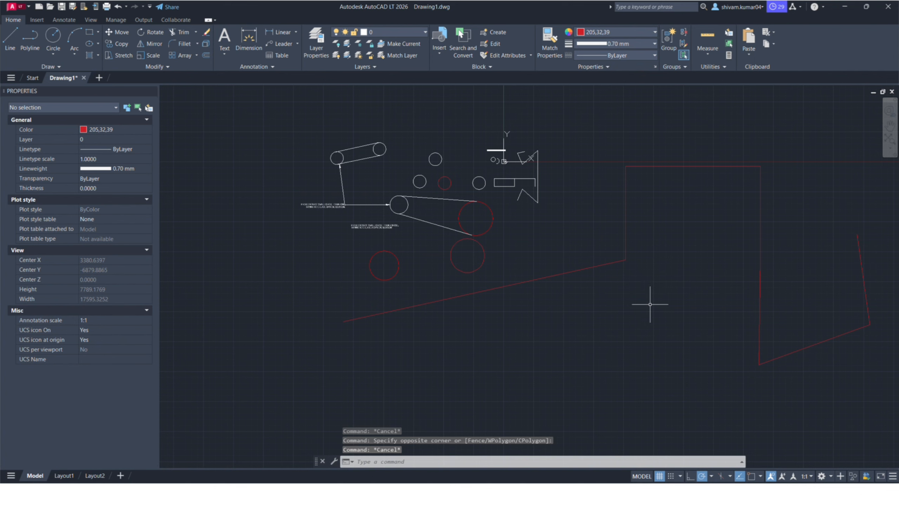
Step: Select the slanted line together with the red polyline and combine them using JOIN
{"action": "left_click", "coordinate": [604, 251]}
{"action": "key", "text": "Escape"}
{"action": "left_click", "coordinate": [684, 339]}
{"action": "left_click", "coordinate": [608, 244]}
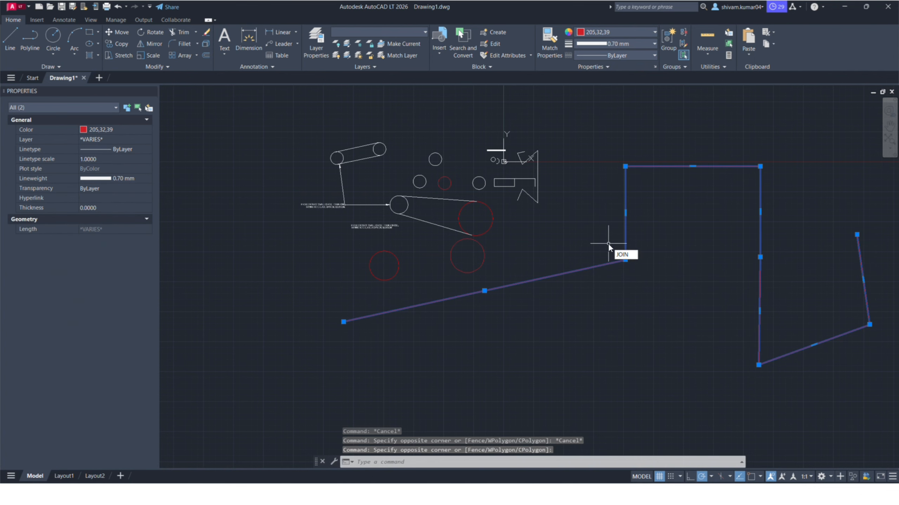
{"action": "key", "text": "Return"}
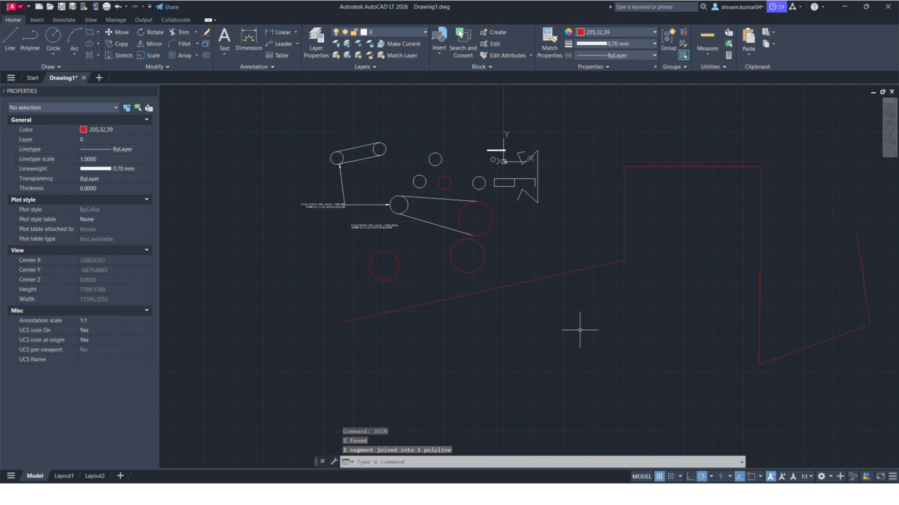
Step: Select the newly joined polyline to inspect its full extent, and clear the selection
{"action": "left_click", "coordinate": [752, 264]}
{"action": "left_click", "coordinate": [575, 328]}
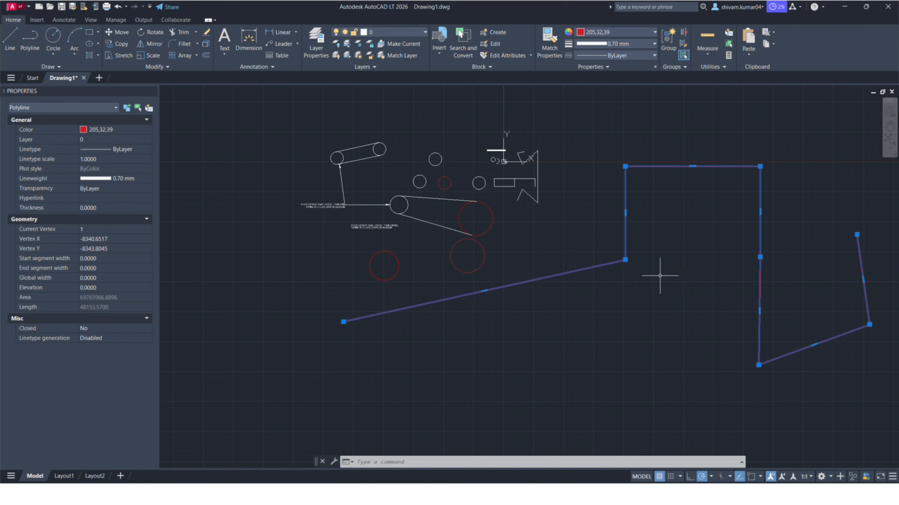
{"action": "left_click", "coordinate": [653, 232]}
{"action": "key", "text": "Escape"}
Step: Select the joined red polyline and set its global width to 10
{"action": "middle_click_drag", "start_coordinate": [682, 269], "coordinate": [604, 295]}
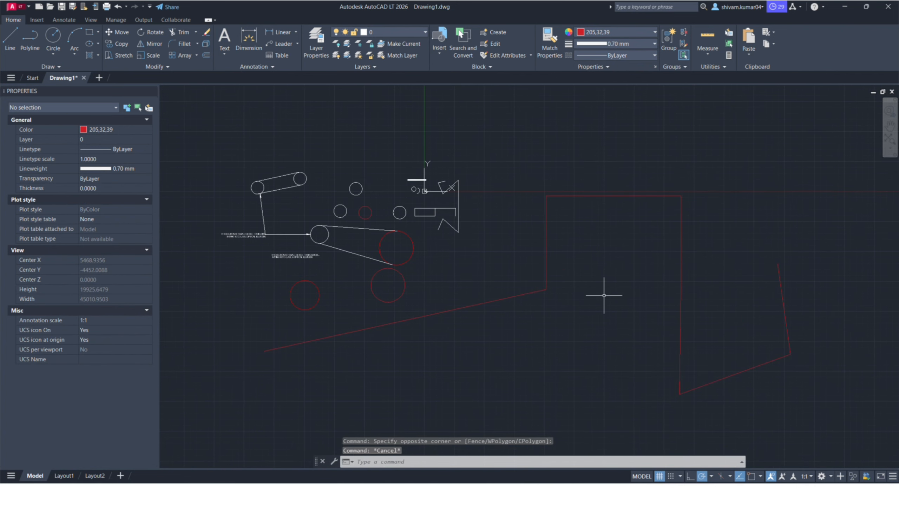
{"action": "mouse_move", "coordinate": [636, 320]}
{"action": "middle_mouse_down"}
{"action": "mouse_move", "coordinate": [677, 311]}
{"action": "mouse_move", "coordinate": [682, 294]}
{"action": "middle_mouse_up"}
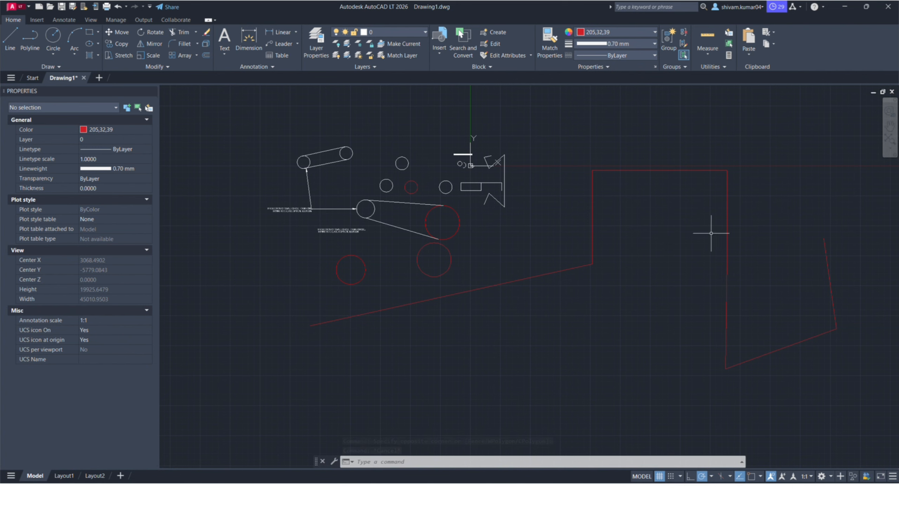
{"action": "middle_click_drag", "start_coordinate": [639, 333], "coordinate": [742, 296]}
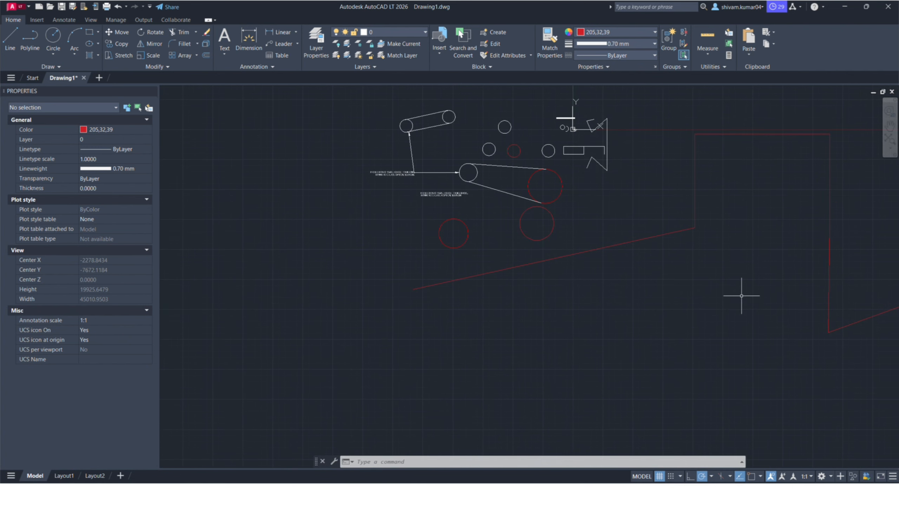
{"action": "left_click", "coordinate": [692, 307]}
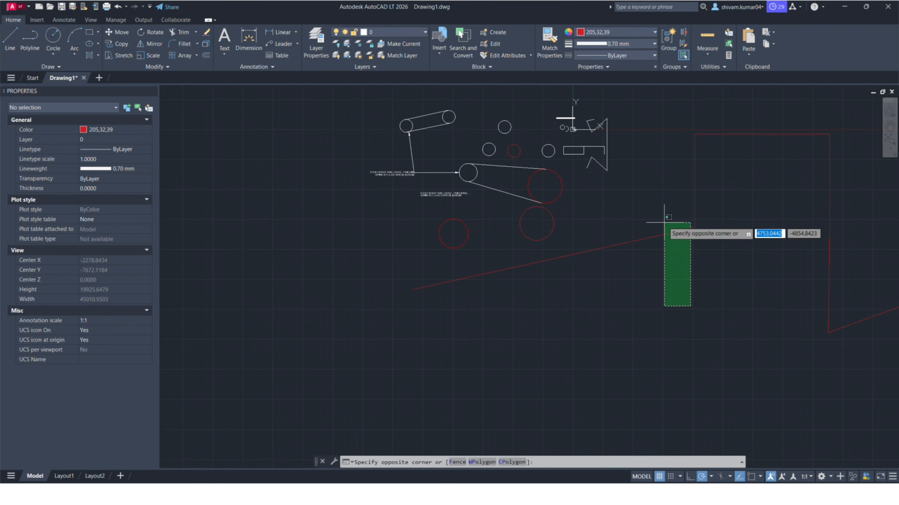
{"action": "left_click", "coordinate": [663, 220]}
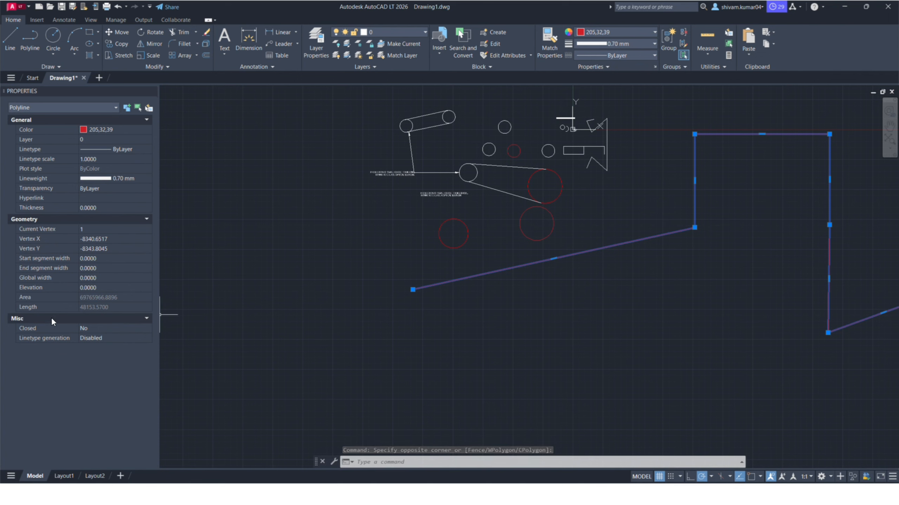
{"action": "left_click", "coordinate": [28, 278]}
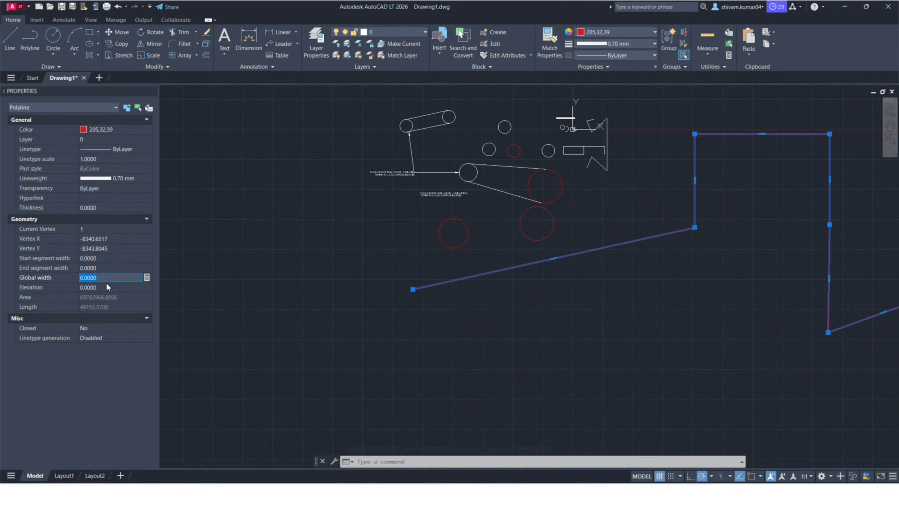
{"action": "type", "text": "10"}
{"action": "left_click", "coordinate": [106, 287]}
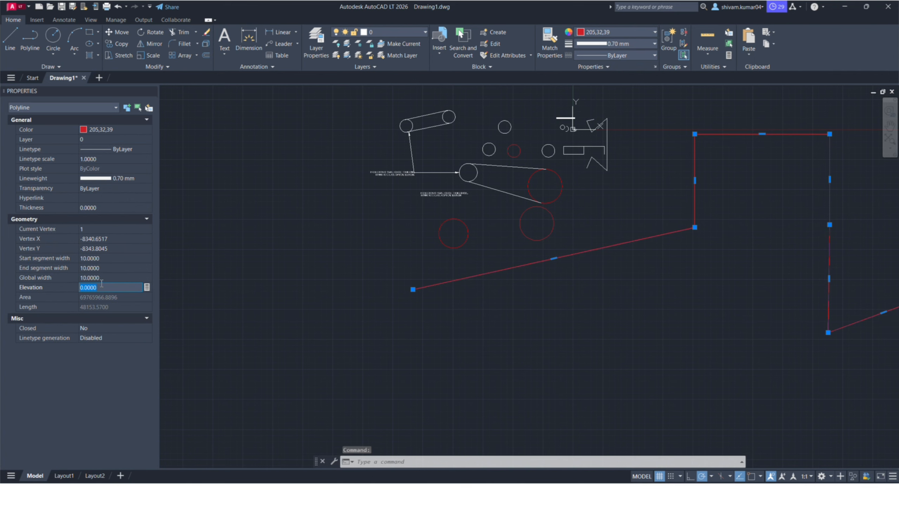
Step: Set the joined polyline's global width to 100 and deselect it
{"action": "left_click", "coordinate": [103, 278]}
{"action": "type", "text": "1"}
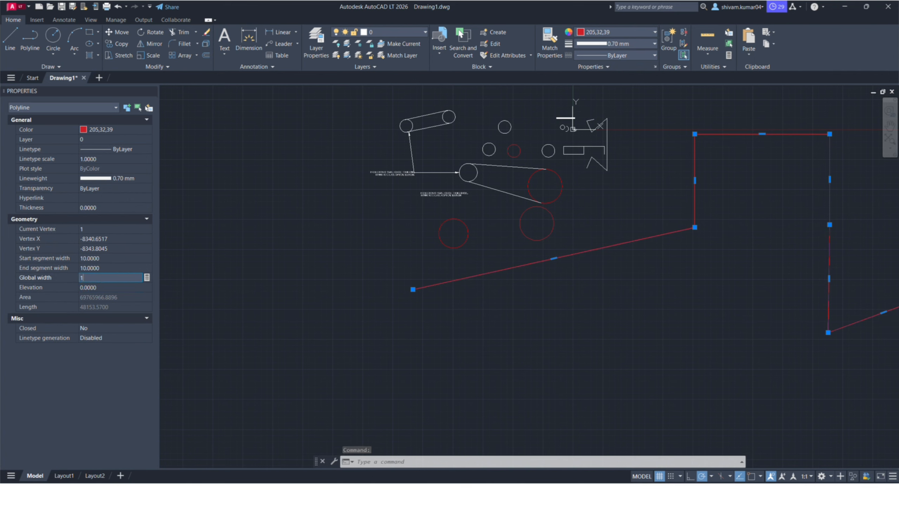
{"action": "type", "text": "00"}
{"action": "key", "text": "Return"}
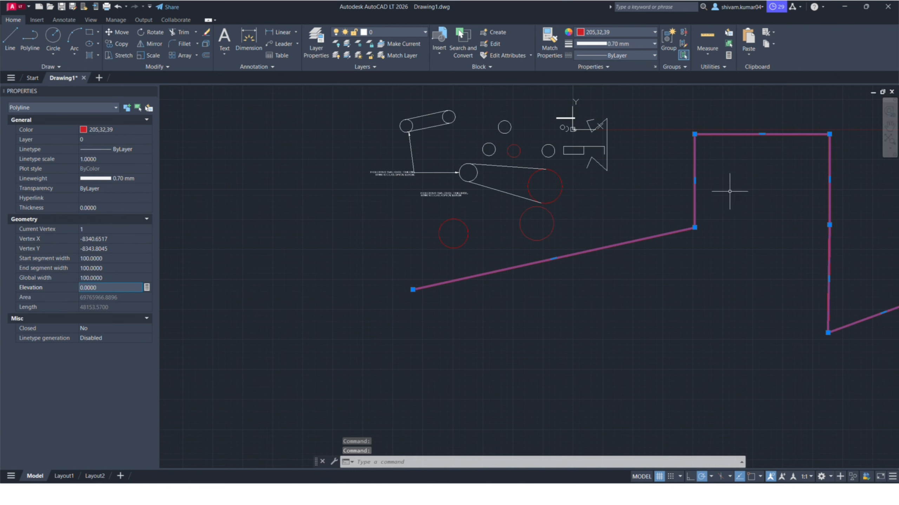
{"action": "key", "text": "Escape"}
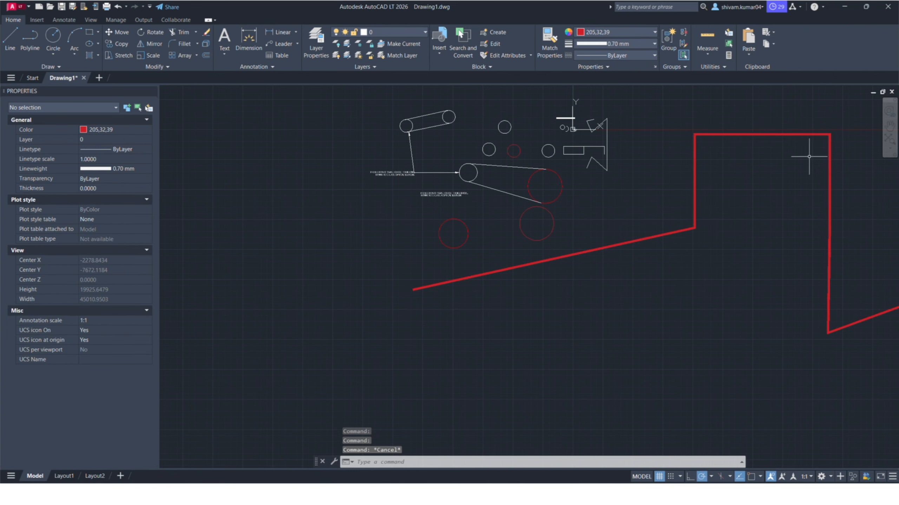
{"action": "scroll", "coordinate": [806, 349], "scroll_direction": "up", "scroll_amount": 2}
{"action": "scroll", "coordinate": [778, 342], "scroll_direction": "down", "scroll_amount": 2}
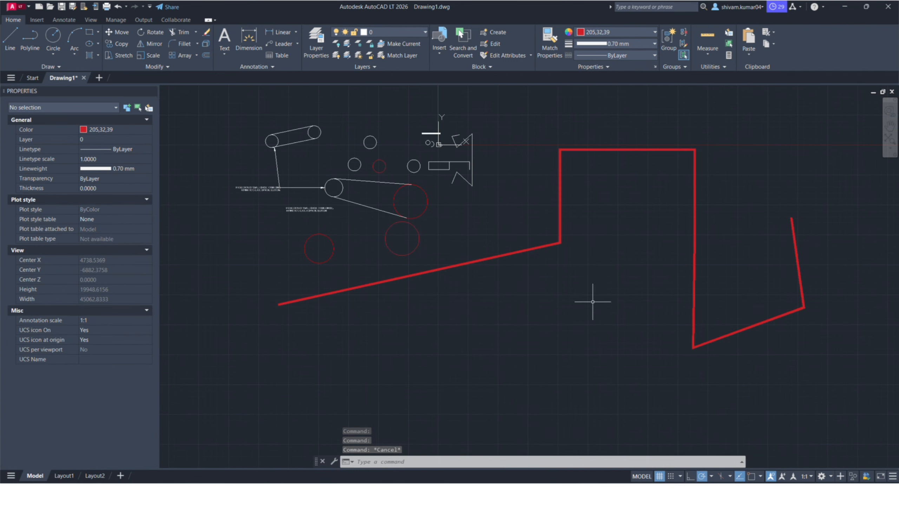
Step: Close the Properties palette to free up the drawing area
{"action": "left_click", "coordinate": [153, 92]}
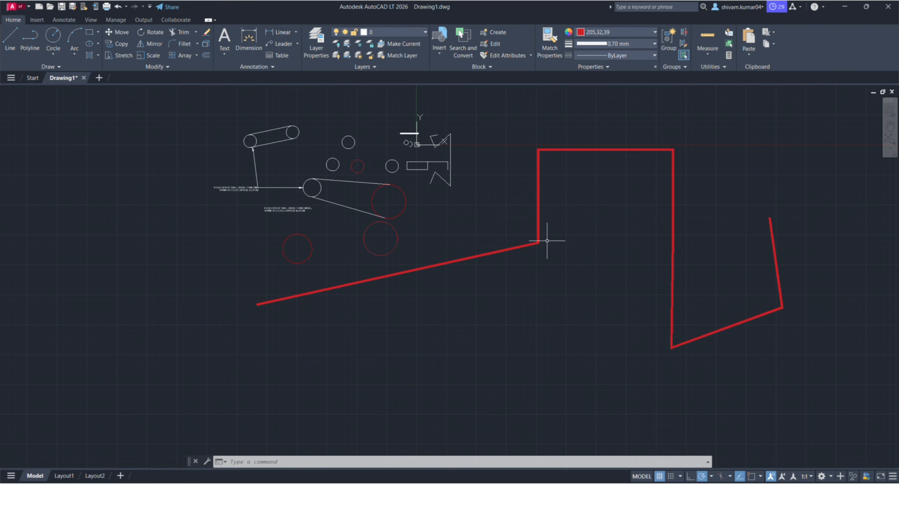
{"action": "middle_click_drag", "start_coordinate": [476, 386], "coordinate": [521, 373]}
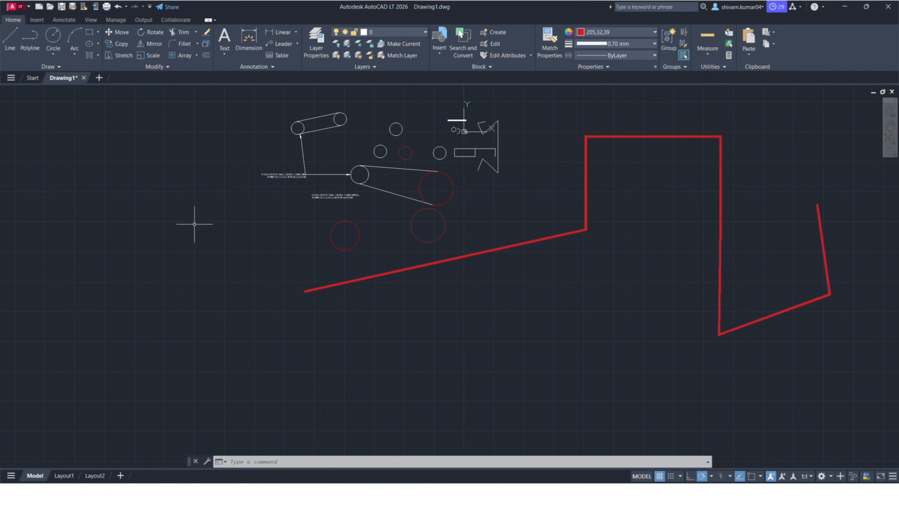
{"action": "middle_click_drag", "start_coordinate": [129, 150], "coordinate": [164, 169]}
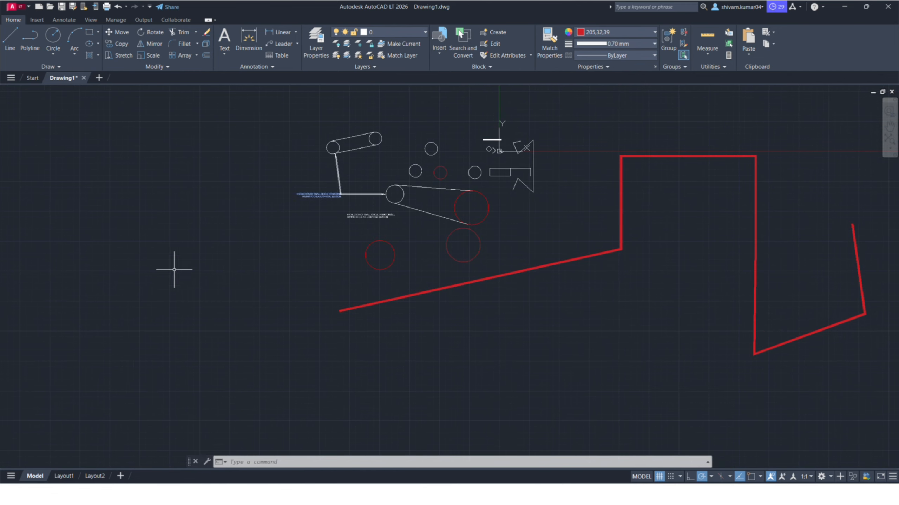
Step: Move the small red circle from among the white circles to the empty area left of the two-arrow leader note
{"action": "type", "text": "move"}
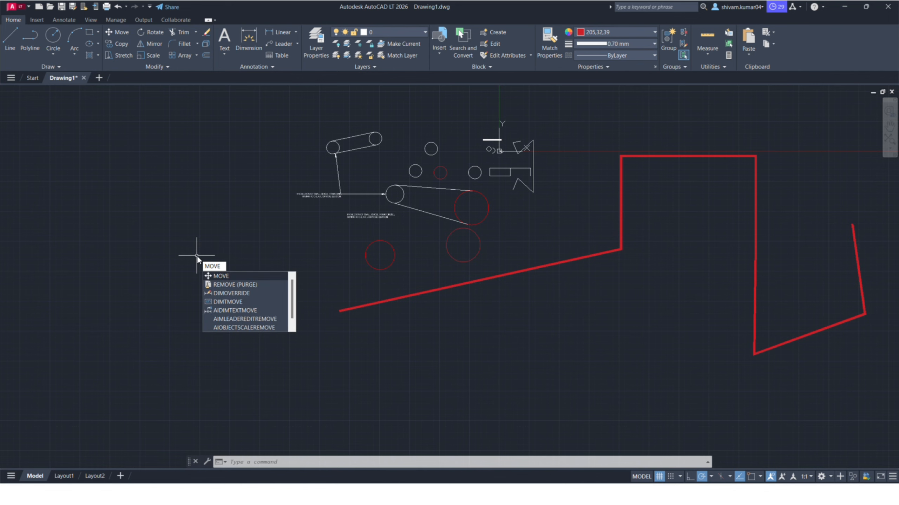
{"action": "key", "text": "Return"}
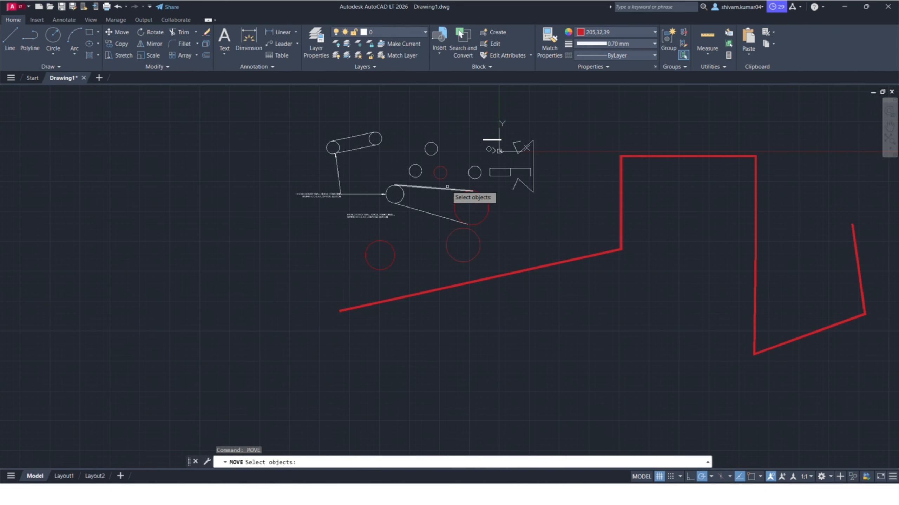
{"action": "left_click", "coordinate": [446, 175]}
{"action": "key", "text": "Return"}
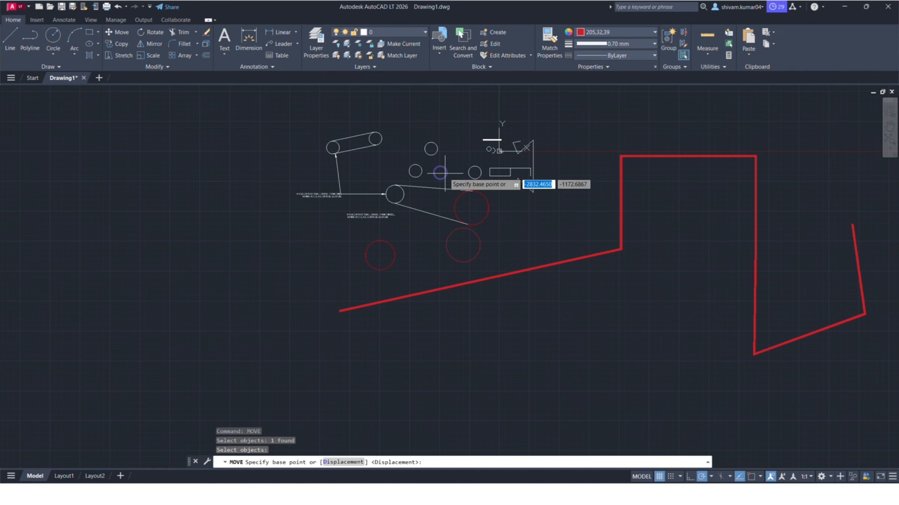
{"action": "scroll", "coordinate": [439, 174], "scroll_direction": "up", "scroll_amount": 10}
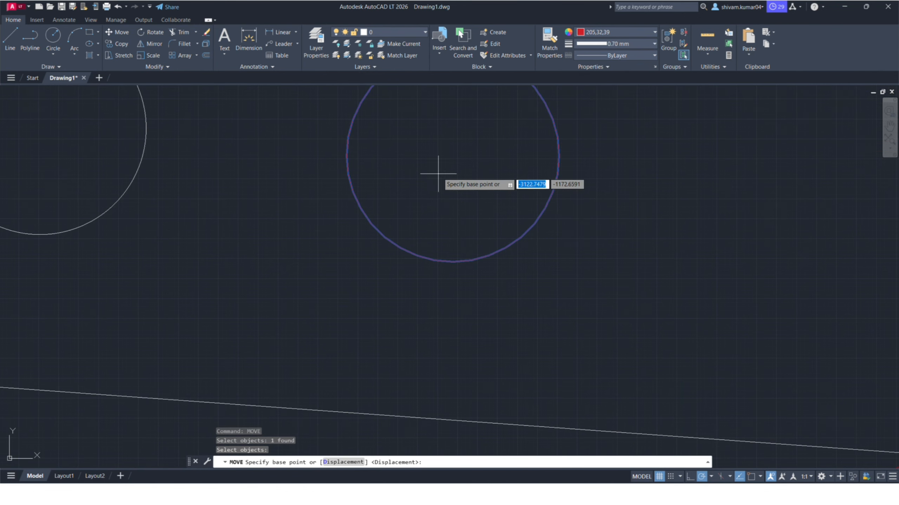
{"action": "left_click", "coordinate": [426, 252]}
{"action": "scroll", "coordinate": [586, 337], "scroll_direction": "down", "scroll_amount": 4}
{"action": "scroll", "coordinate": [524, 250], "scroll_direction": "down", "scroll_amount": 3}
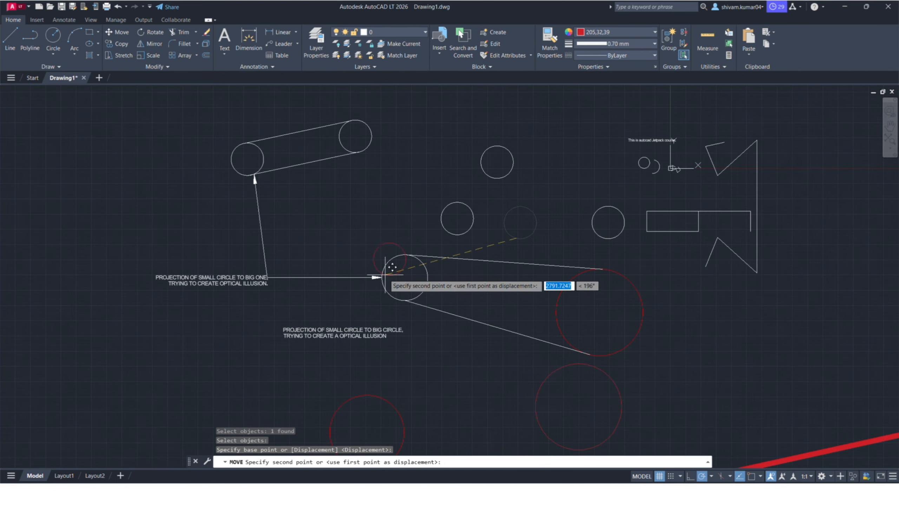
{"action": "middle_click_drag", "start_coordinate": [310, 313], "coordinate": [491, 271]}
{"action": "left_click", "coordinate": [204, 218]}
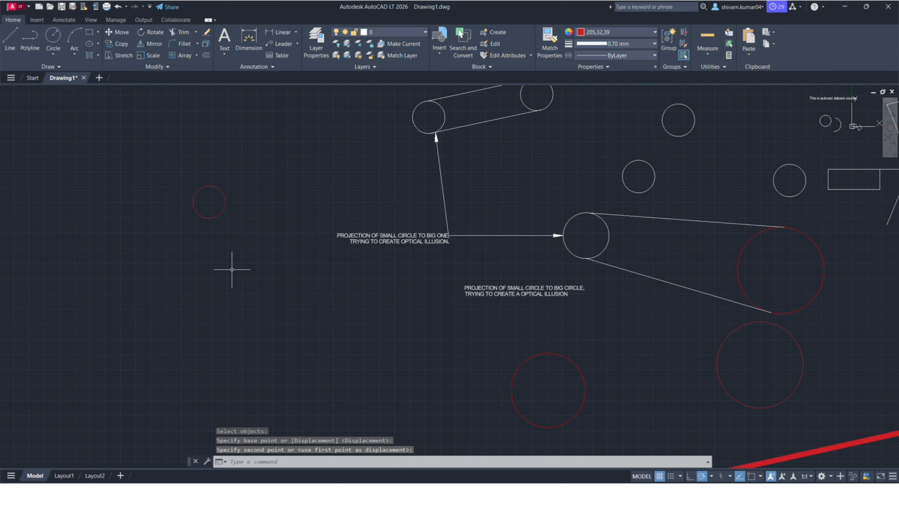
Step: Copy the two-arrow leader note from its text's upper-left corner and place two copies in the empty area to its left
{"action": "type", "text": "copy"}
{"action": "key", "text": "Return"}
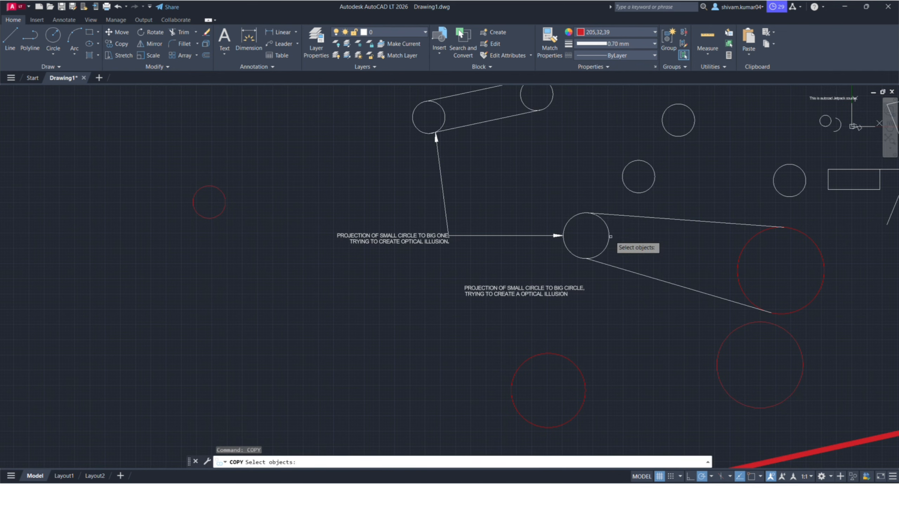
{"action": "left_click", "coordinate": [426, 251]}
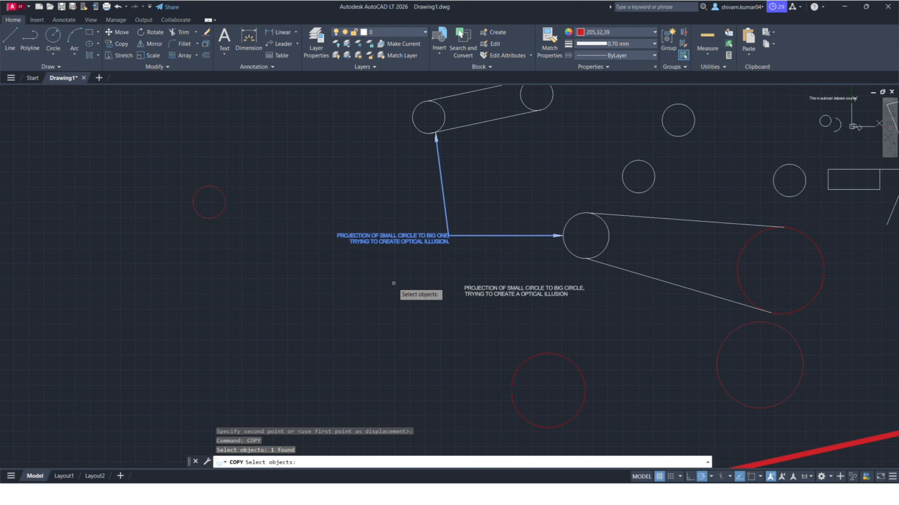
{"action": "key", "text": "Return"}
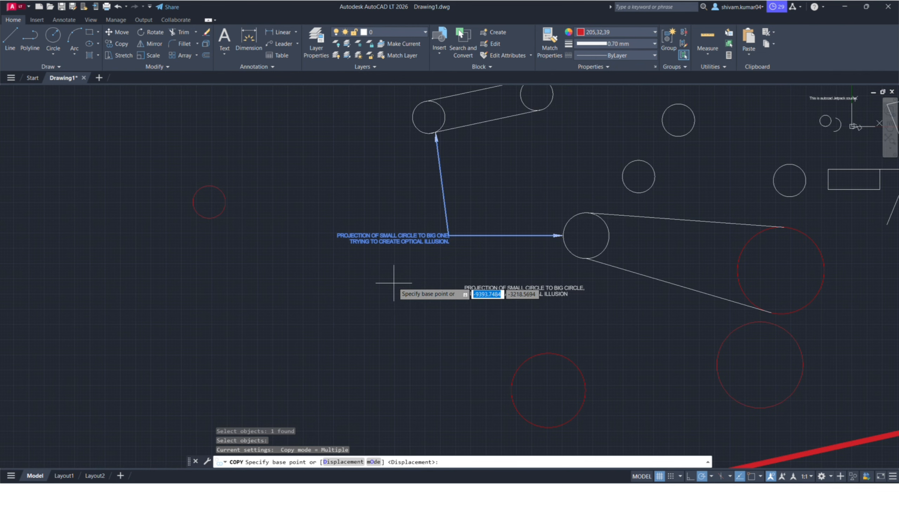
{"action": "left_click", "coordinate": [340, 233]}
{"action": "middle_click_drag", "start_coordinate": [77, 305], "coordinate": [359, 266]}
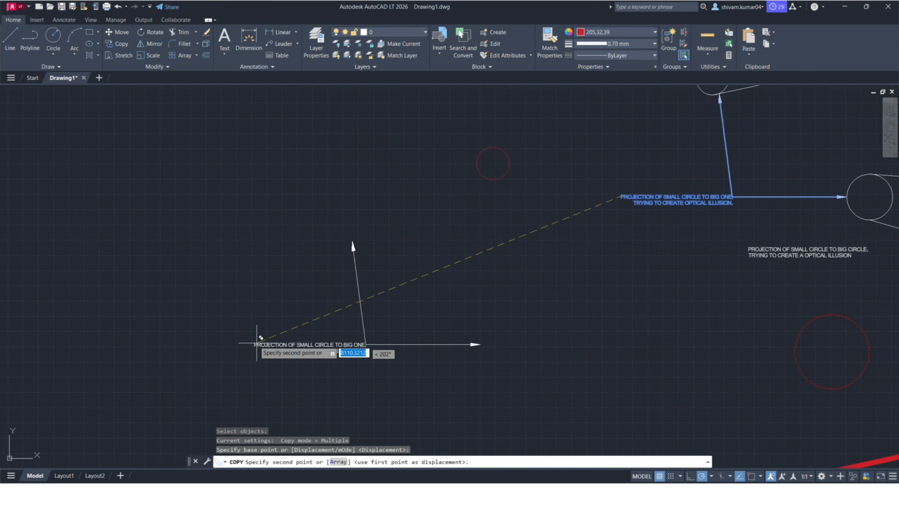
{"action": "left_click", "coordinate": [318, 283]}
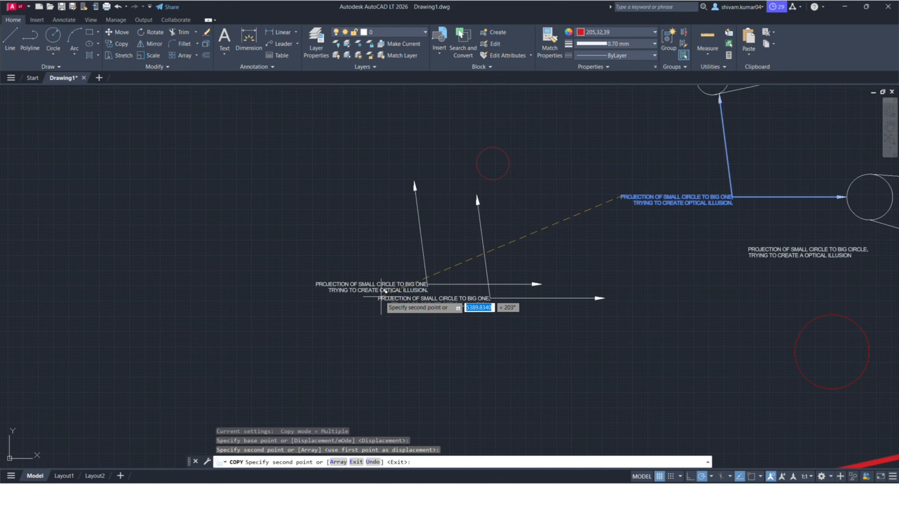
{"action": "middle_click_drag", "start_coordinate": [407, 355], "coordinate": [401, 300]}
{"action": "left_click", "coordinate": [397, 325]}
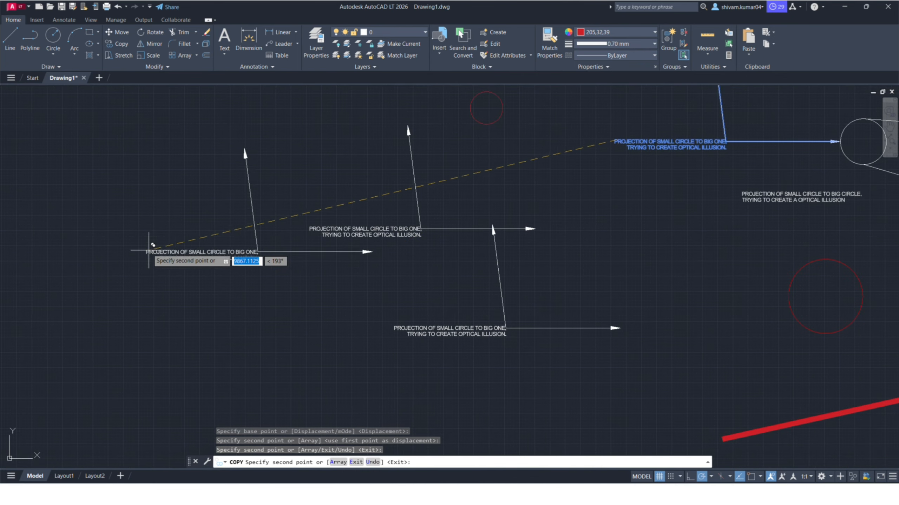
Step: Place four more copies of the leader note around the first two and end the Copy command
{"action": "left_click", "coordinate": [157, 185]}
{"action": "middle_click_drag", "start_coordinate": [100, 297], "coordinate": [289, 212]}
{"action": "left_click", "coordinate": [296, 241]}
{"action": "middle_click_drag", "start_coordinate": [501, 406], "coordinate": [398, 322]}
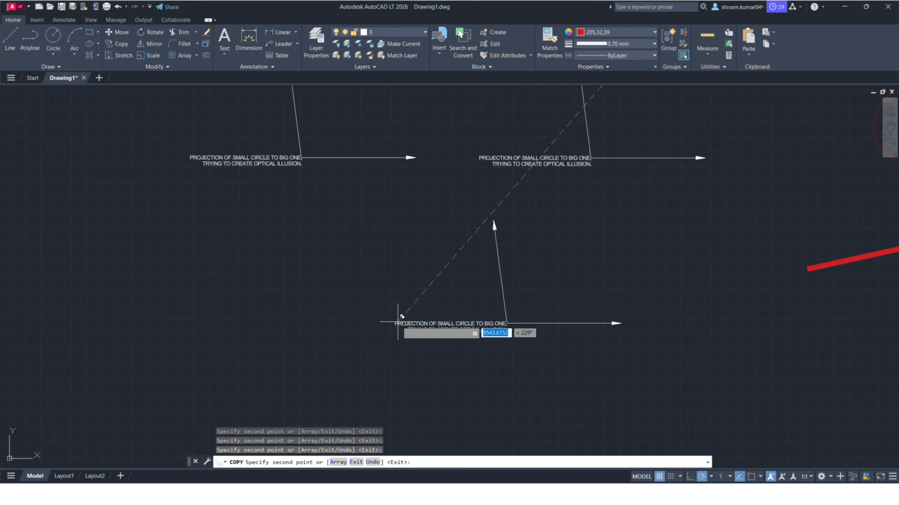
{"action": "left_click", "coordinate": [367, 307]}
{"action": "middle_click_drag", "start_coordinate": [217, 347], "coordinate": [335, 346]}
{"action": "left_click", "coordinate": [270, 320]}
{"action": "middle_click_drag", "start_coordinate": [615, 309], "coordinate": [349, 338]}
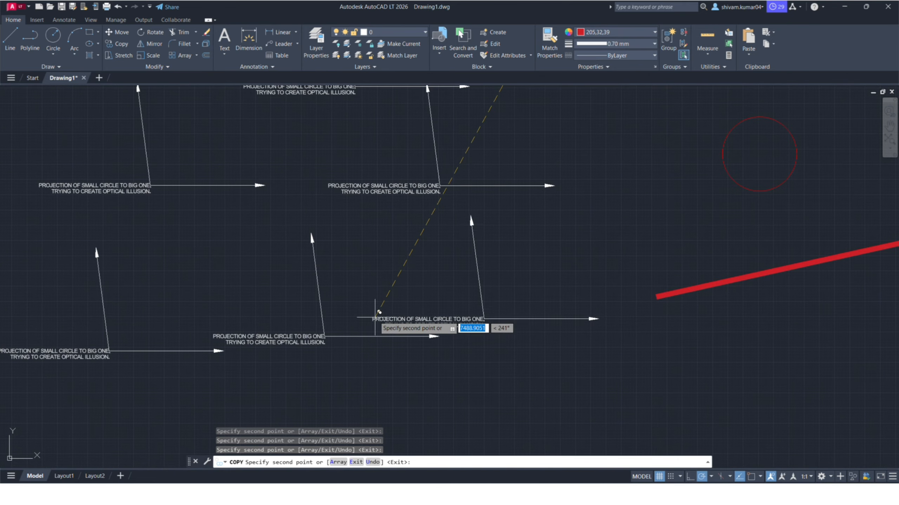
{"action": "key", "text": "Return"}
{"action": "scroll", "coordinate": [426, 325], "scroll_direction": "down", "scroll_amount": 4}
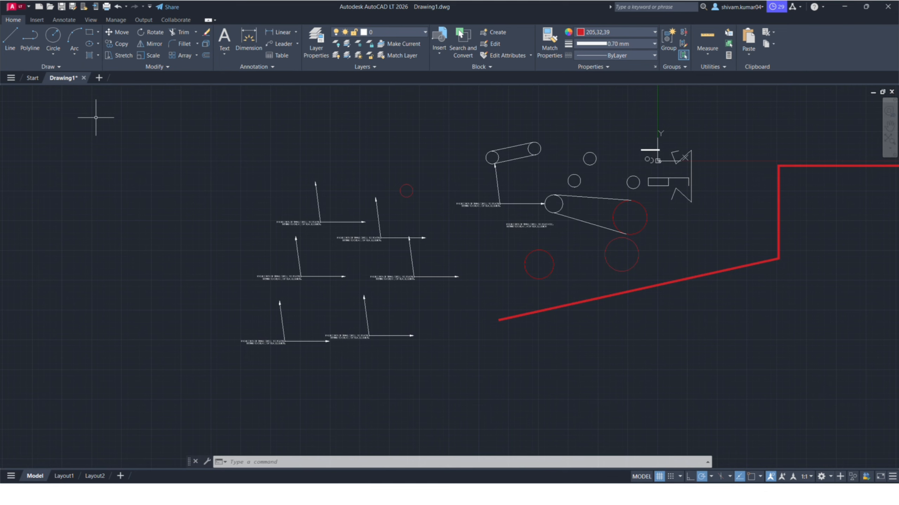
Step: Draw a wide rectangle in the empty area below the thick red polyline's sloping segment
{"action": "middle_click_drag", "start_coordinate": [527, 409], "coordinate": [457, 326]}
{"action": "type", "text": "rect"}
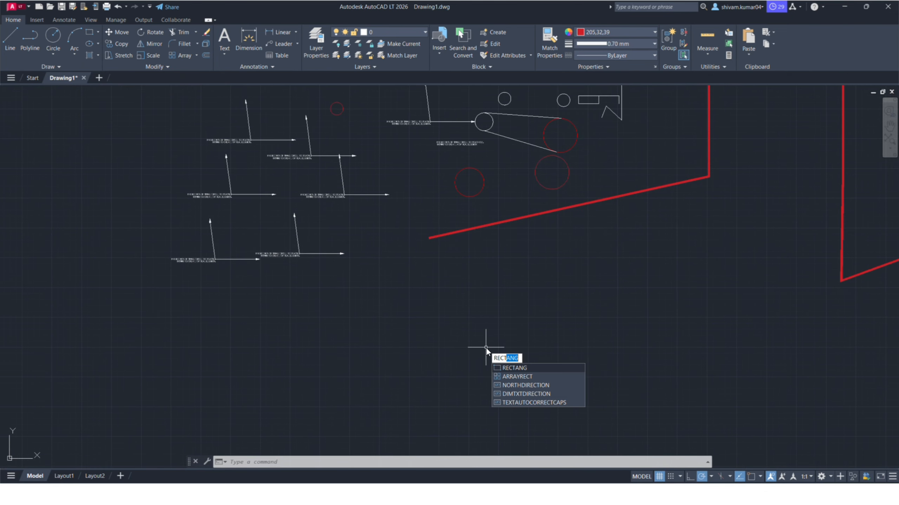
{"action": "key", "text": "Return"}
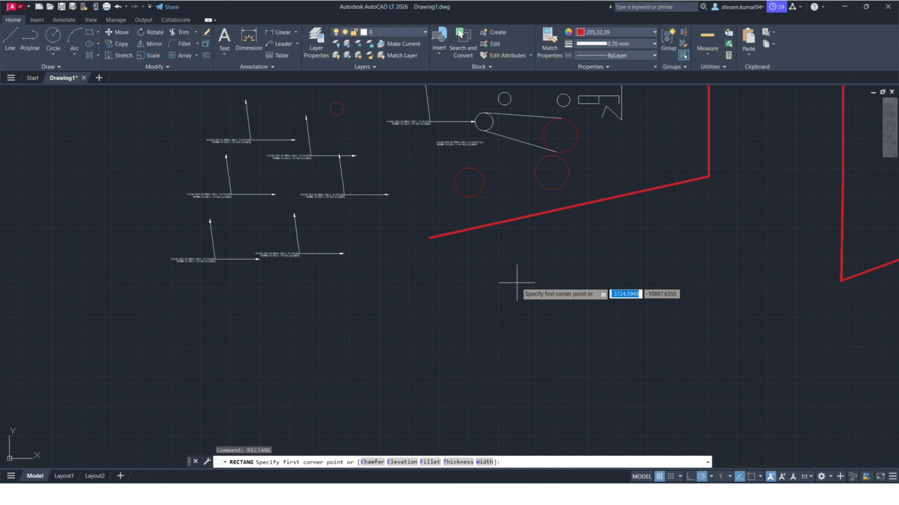
{"action": "left_click", "coordinate": [488, 274]}
{"action": "left_click", "coordinate": [696, 363]}
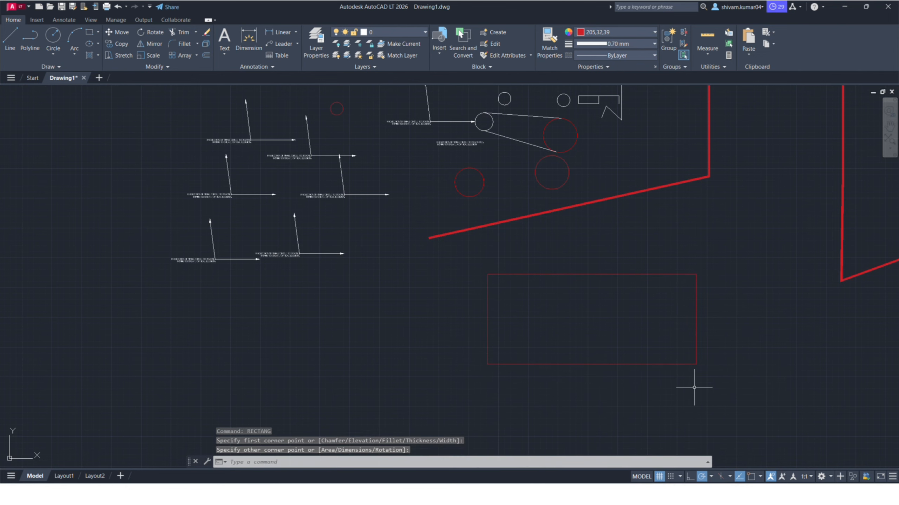
Step: Open the Properties palette with no object selected
{"action": "scroll", "coordinate": [658, 335], "scroll_direction": "down", "scroll_amount": 4}
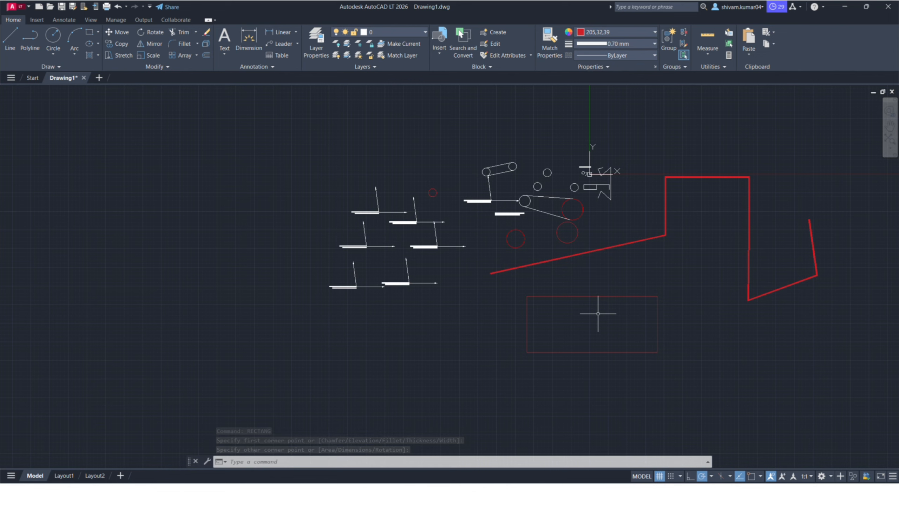
{"action": "left_click", "coordinate": [594, 315]}
{"action": "left_click", "coordinate": [567, 396]}
{"action": "key", "text": "Escape"}
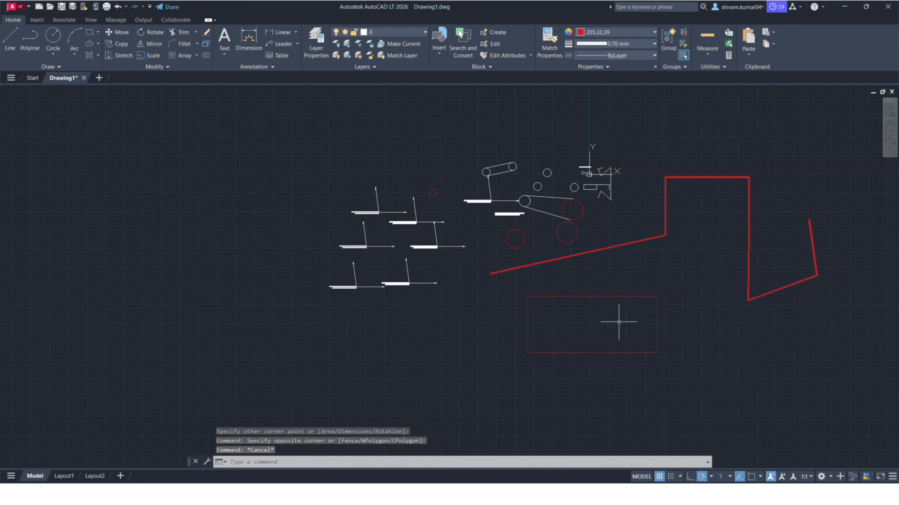
{"action": "key", "text": "ctrl+1"}
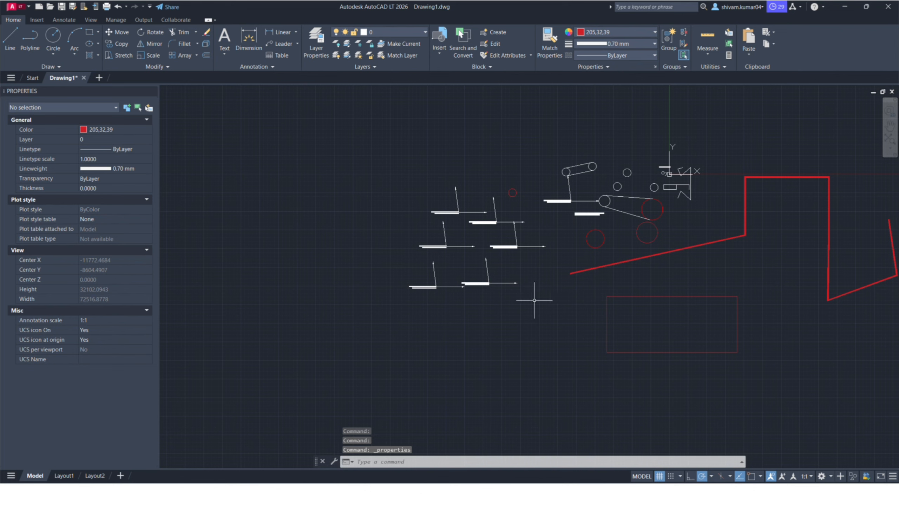
{"action": "key", "text": "Escape"}
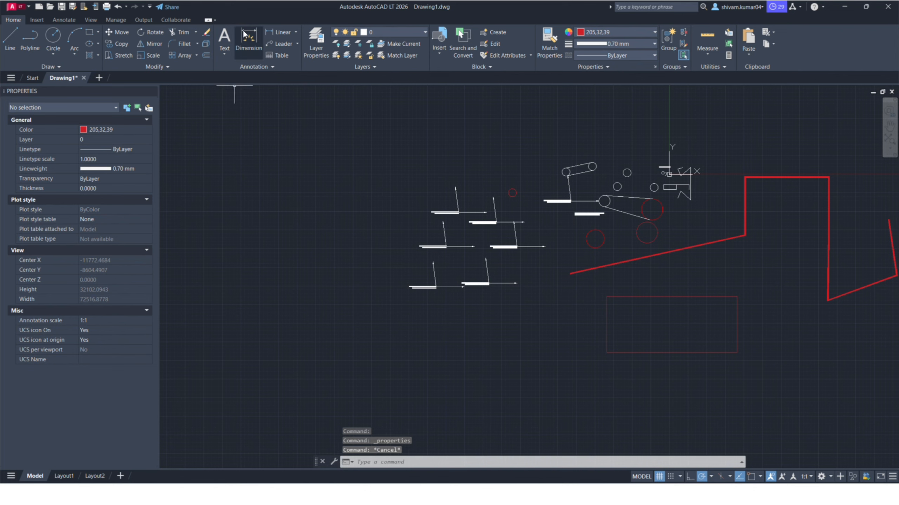
Step: Make Line Layer the current layer in the Layer Properties Manager and close the manager
{"action": "left_click", "coordinate": [224, 39]}
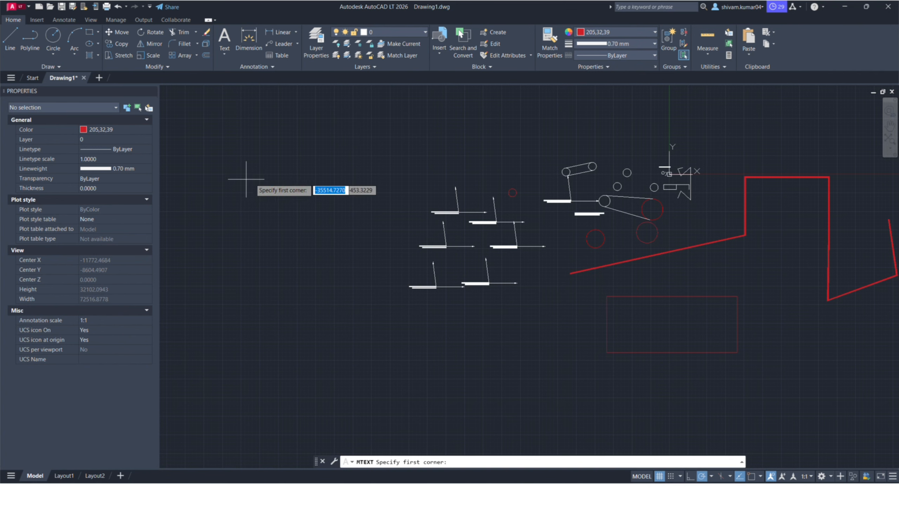
{"action": "key", "text": "Escape"}
{"action": "left_click", "coordinate": [316, 42]}
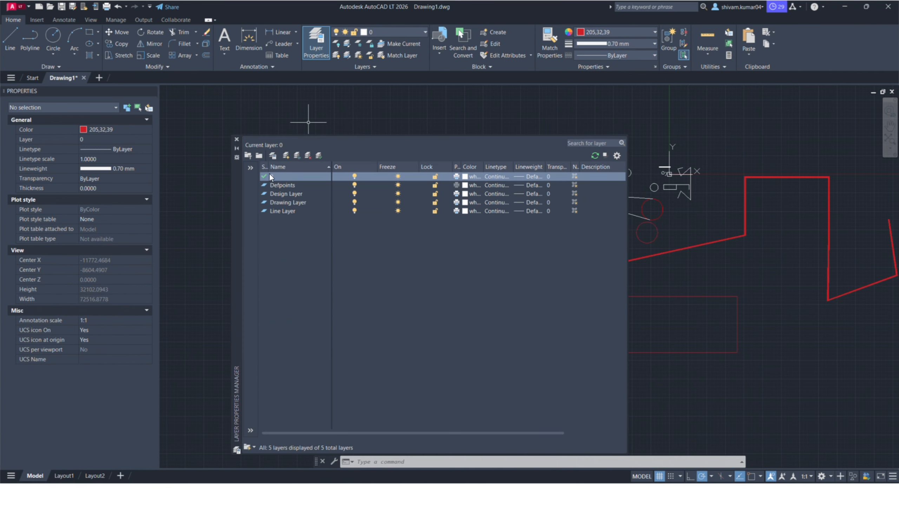
{"action": "double_click", "coordinate": [265, 211]}
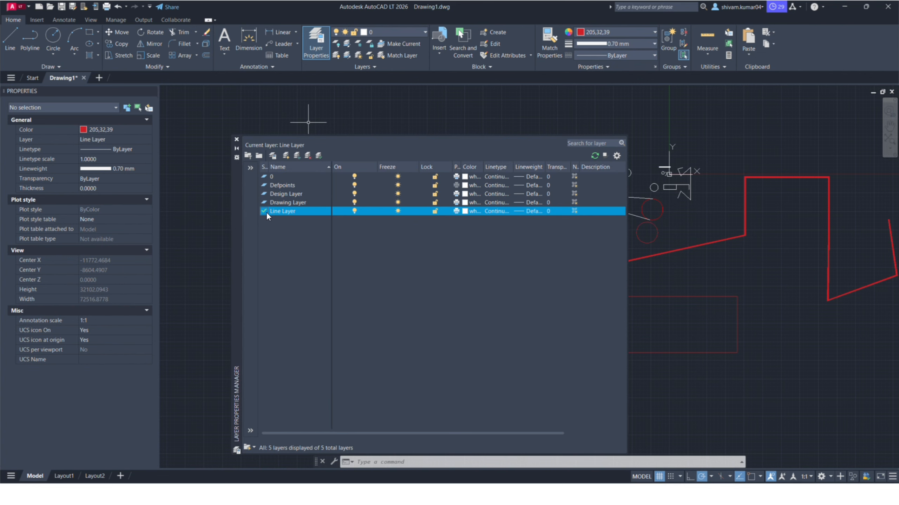
{"action": "left_click", "coordinate": [235, 141]}
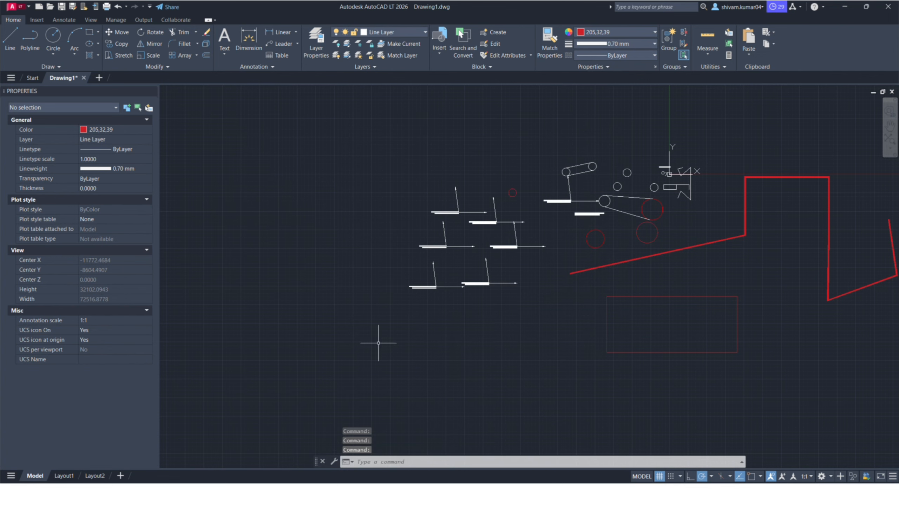
Step: Draw a second rectangle on Line Layer in the empty area below the copied leader notes
{"action": "mouse_move", "coordinate": [381, 347]}
{"action": "middle_mouse_down"}
{"action": "mouse_move", "coordinate": [365, 325]}
{"action": "mouse_move", "coordinate": [369, 290]}
{"action": "middle_mouse_up"}
{"action": "type", "text": "rec"}
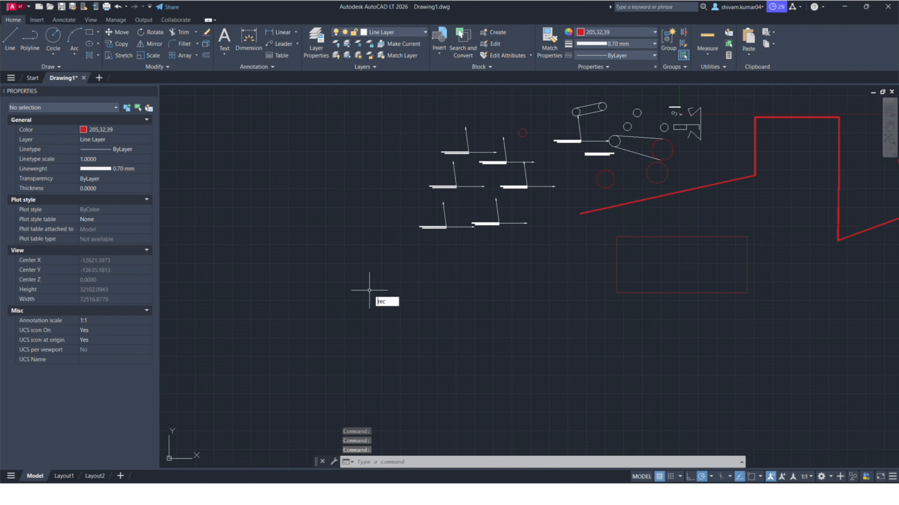
{"action": "key", "text": "BackSpace"}
{"action": "type", "text": "ct"}
{"action": "key", "text": "Return"}
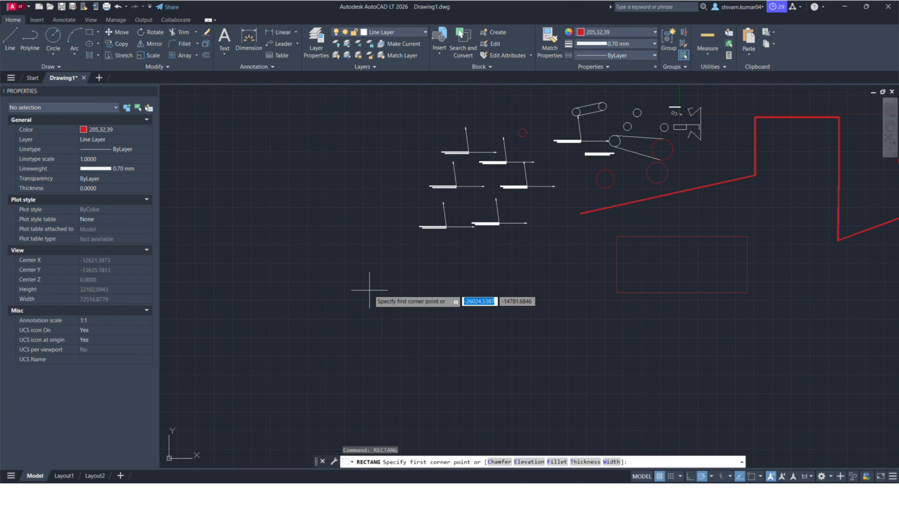
{"action": "left_click", "coordinate": [331, 274]}
{"action": "left_click", "coordinate": [490, 345]}
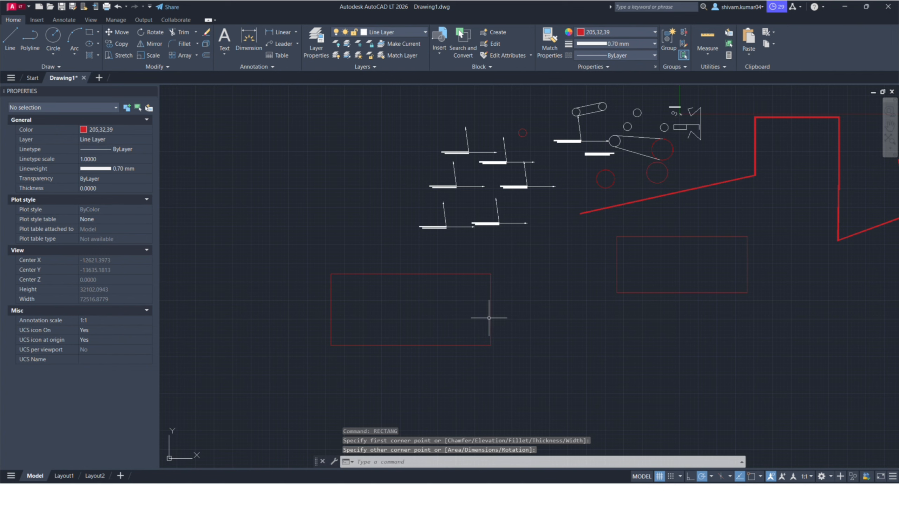
Step: Select the new rectangle and the earlier one in turn to check their layers in the Properties palette, clearing each selection
{"action": "left_click", "coordinate": [473, 377]}
{"action": "left_click", "coordinate": [409, 316]}
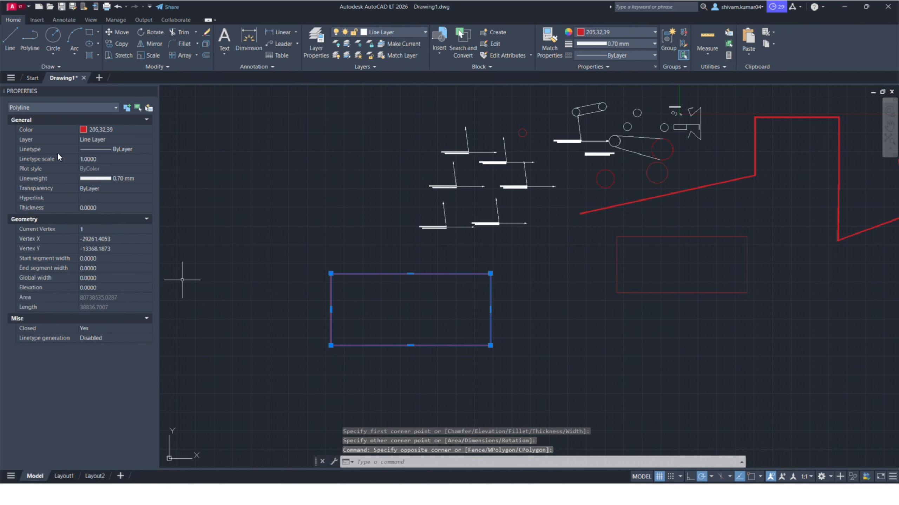
{"action": "key", "text": "Escape"}
{"action": "left_click", "coordinate": [802, 352]}
{"action": "left_click", "coordinate": [668, 247]}
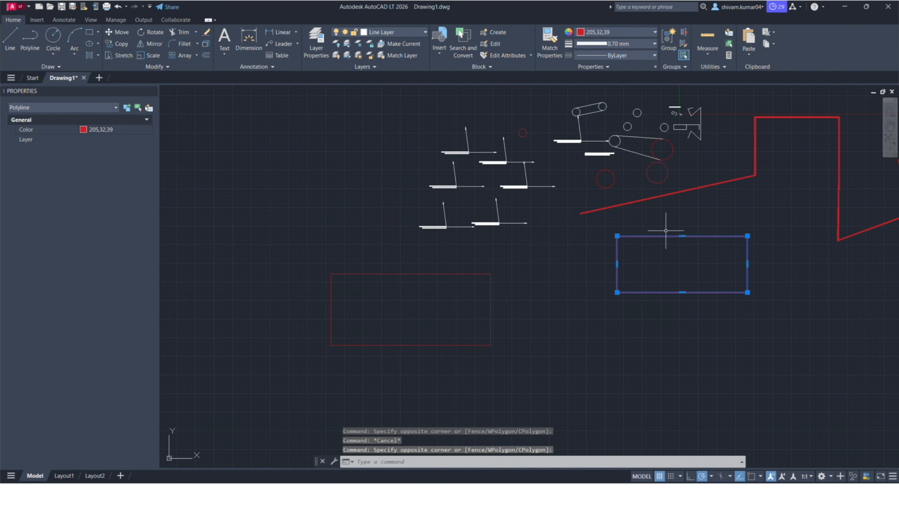
{"action": "key", "text": "Escape"}
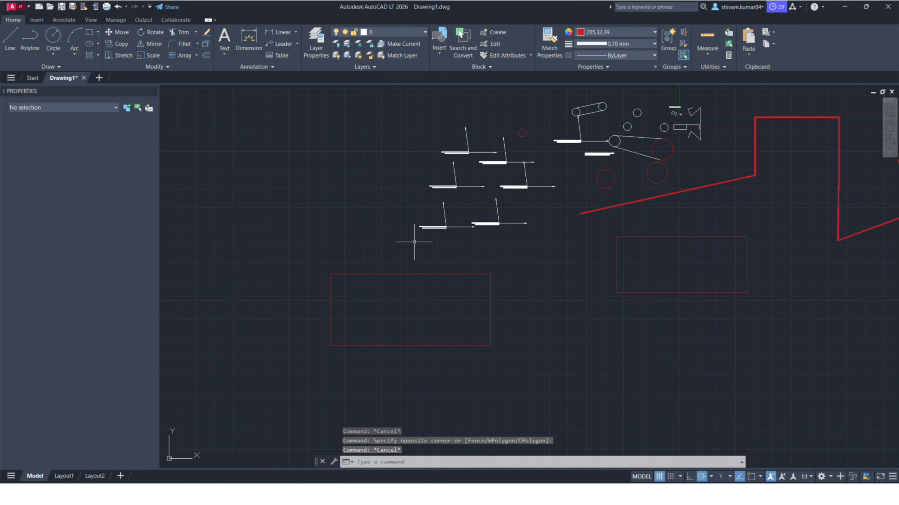